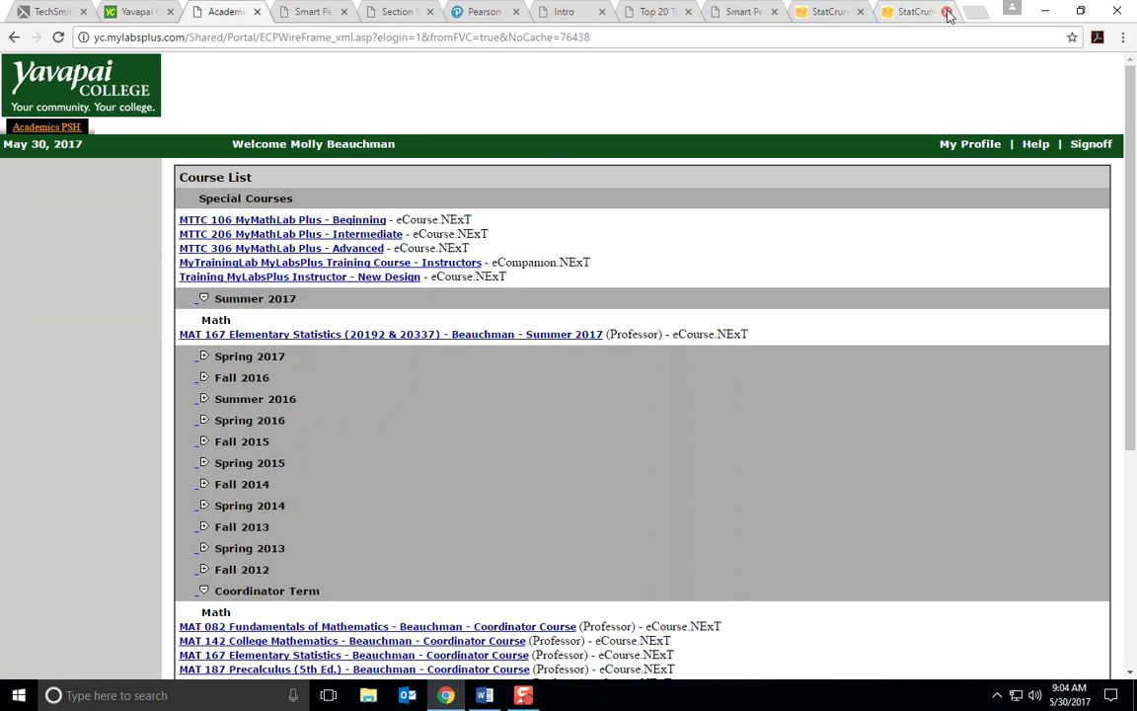
# - Open the Summer 2017 MAT 167 Elementary Statistics course and list all of its assignments across all chapters
pyautogui.click(284, 335)
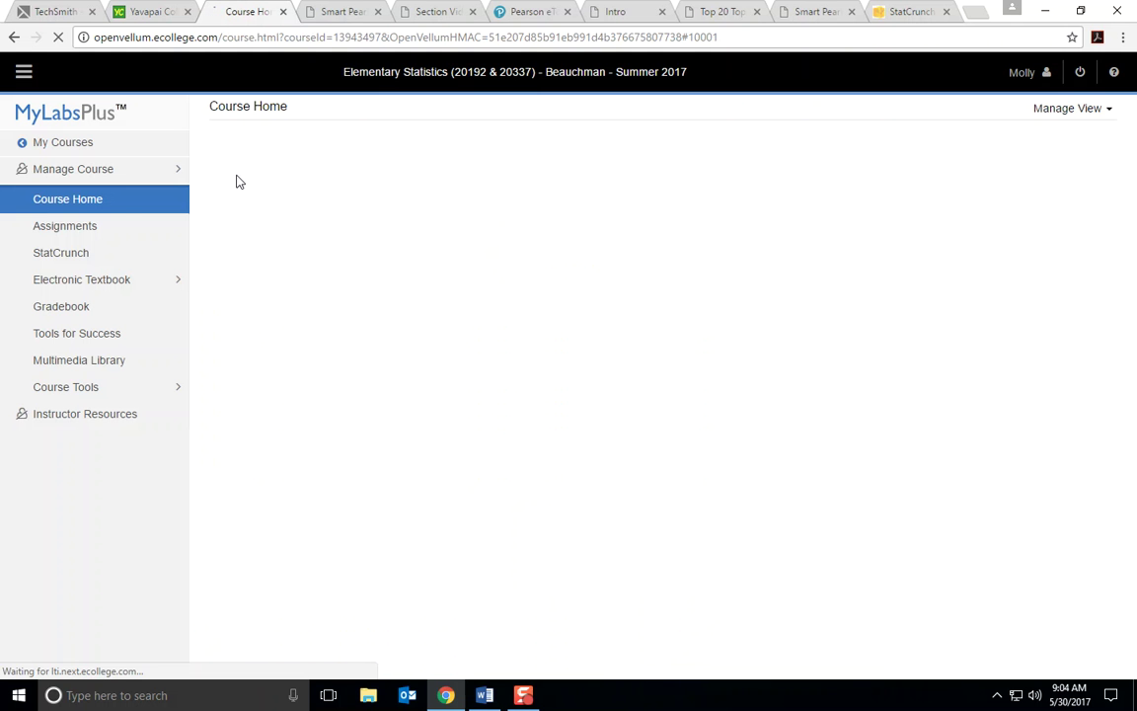
pyautogui.click(87, 229)
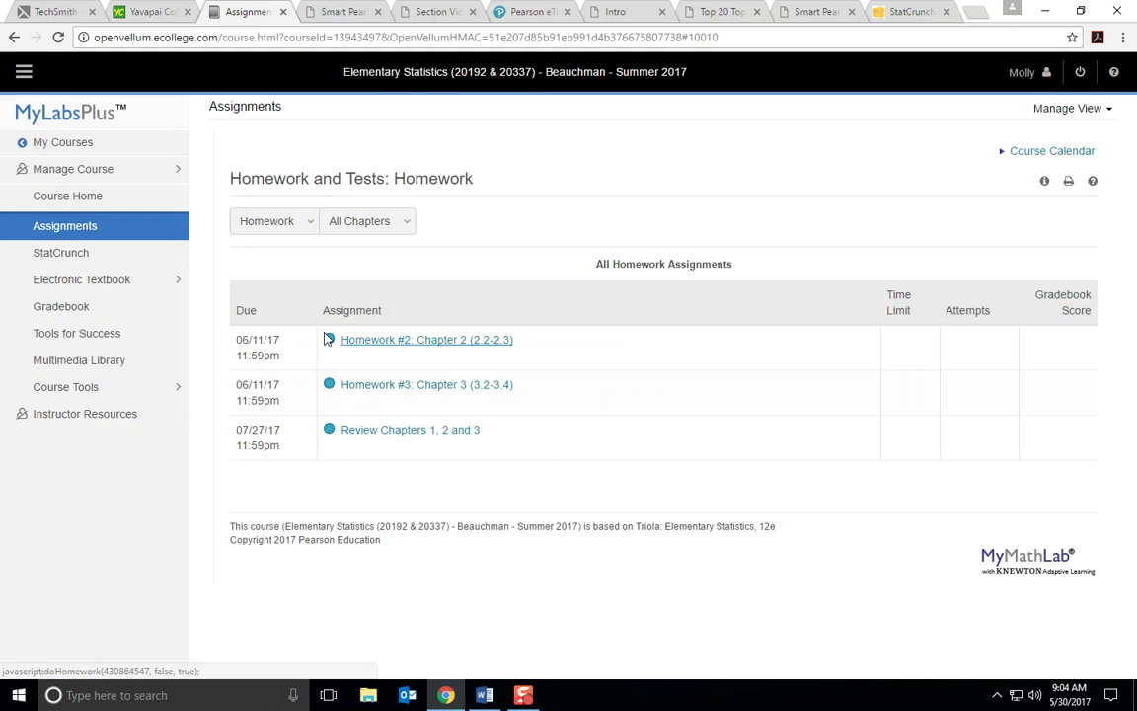
pyautogui.click(276, 226)
pyautogui.click(276, 250)
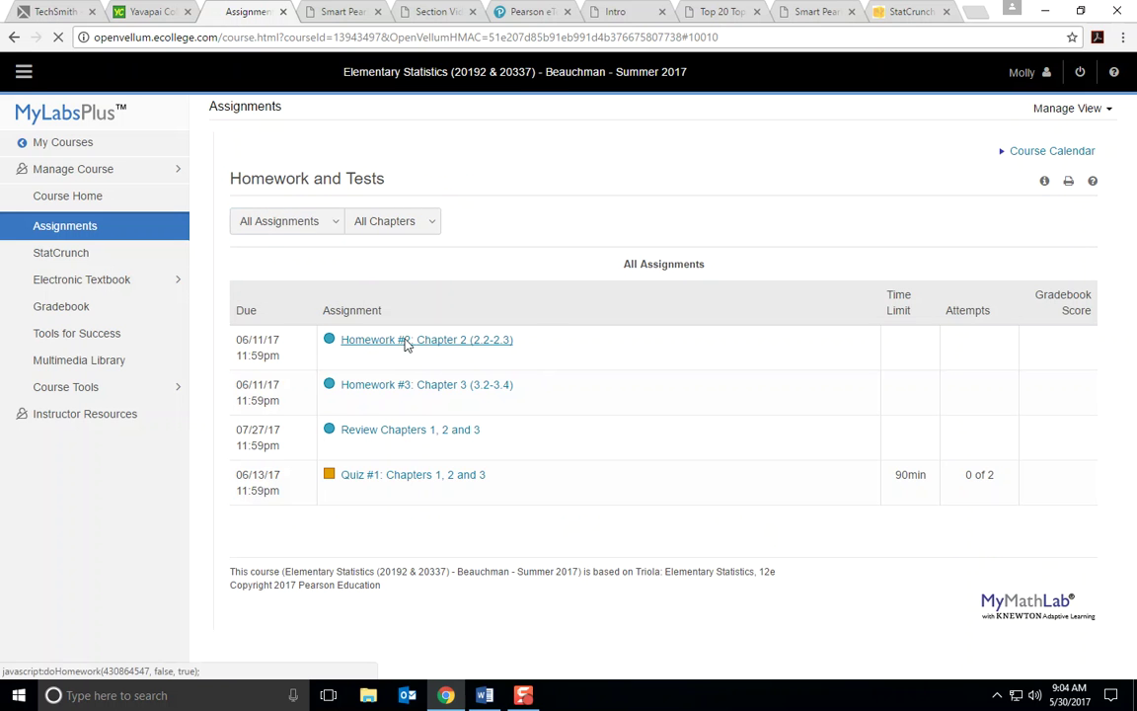
# - Open Question 1 of Homework #2: Chapter 2 (2.2-2.3) and bring its temperature frequency table into view
pyautogui.click(404, 340)
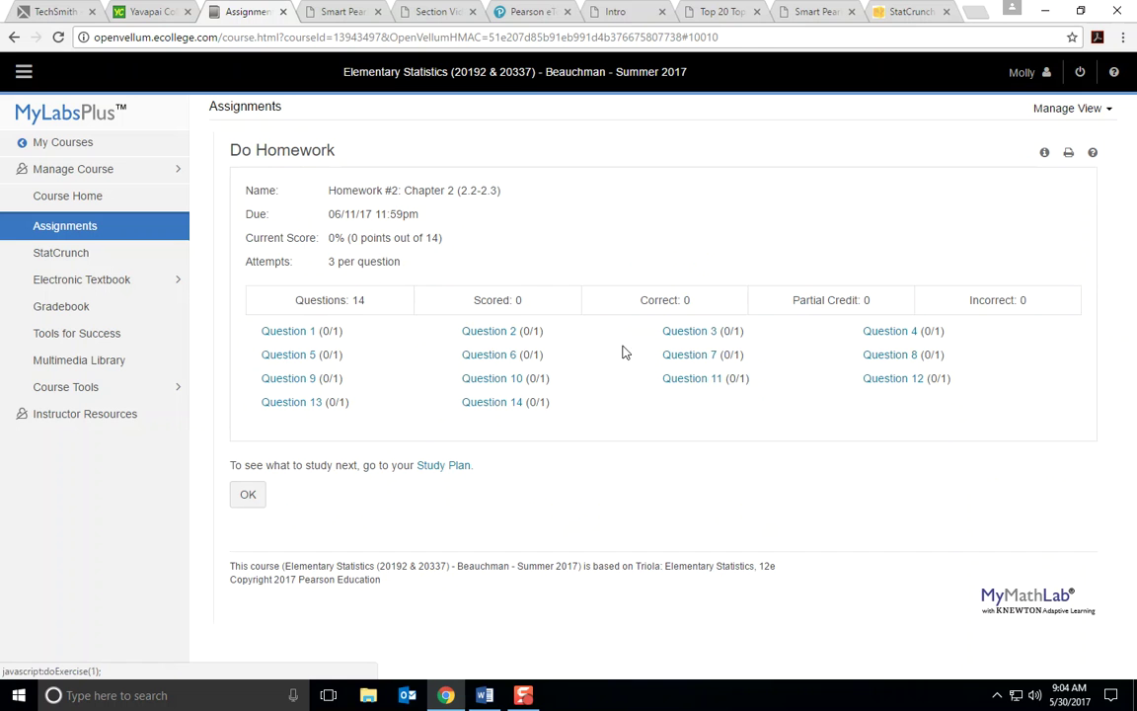
pyautogui.click(297, 335)
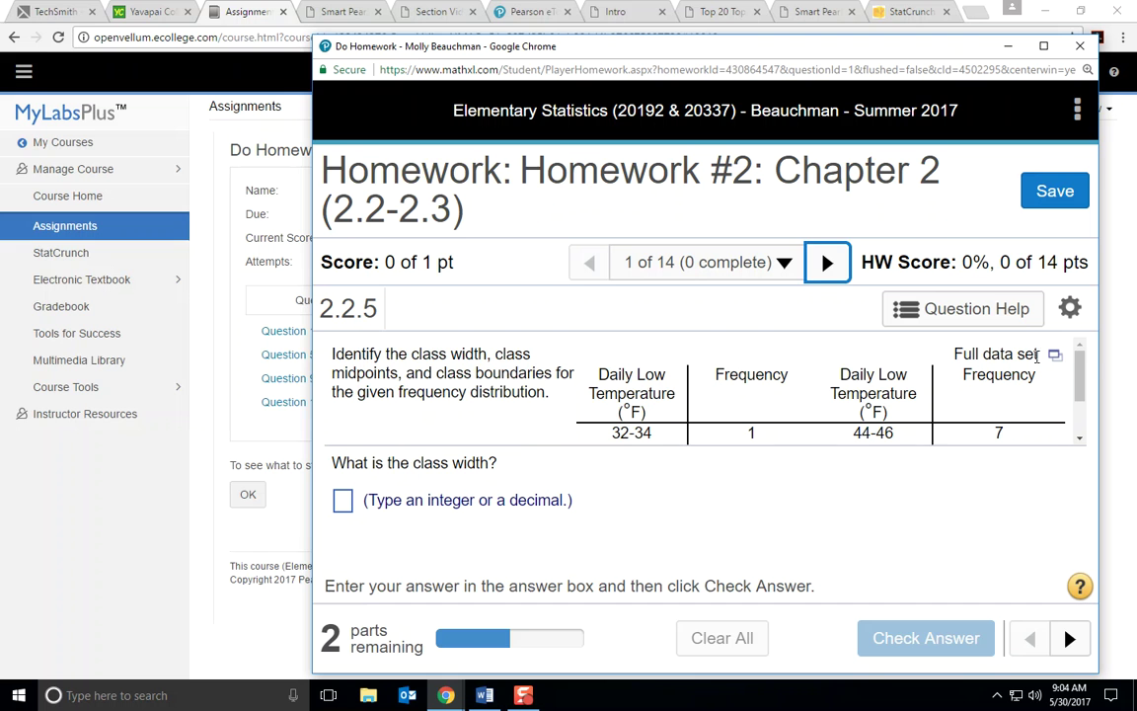
pyautogui.moveTo(1084, 355); pyautogui.dragTo(1082, 401)
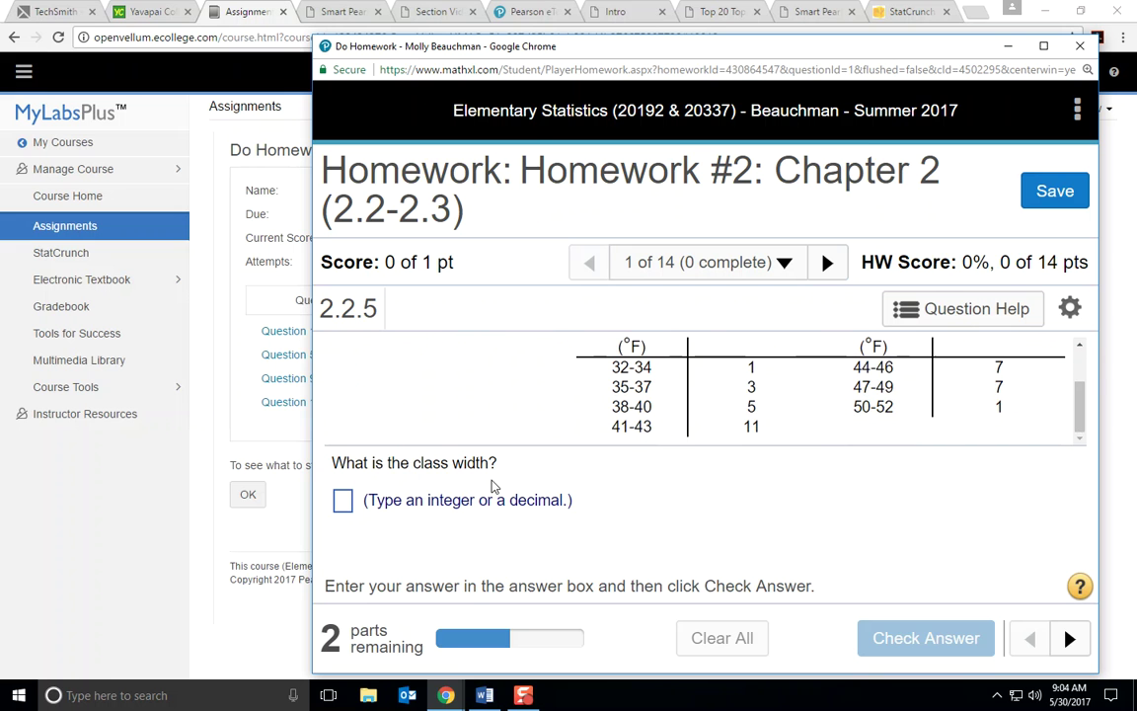
# - Answer the class width part with 1 and check it repeatedly through the final check, dismissing each feedback message
pyautogui.click(341, 504)
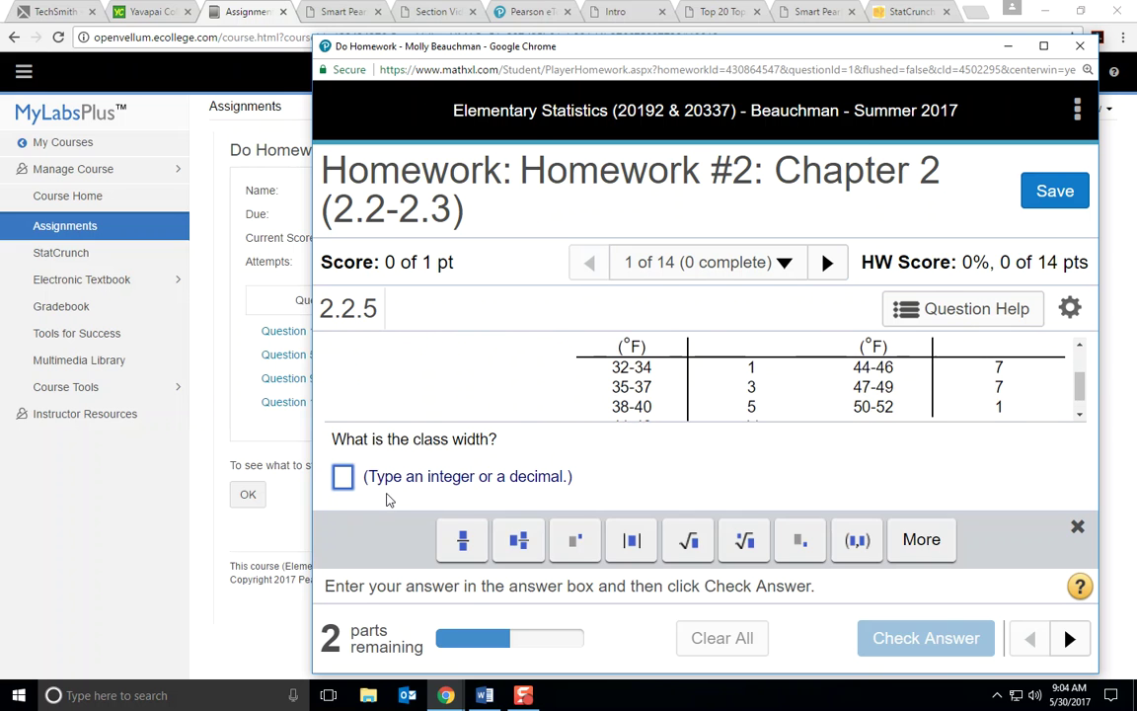
pyautogui.write('1')
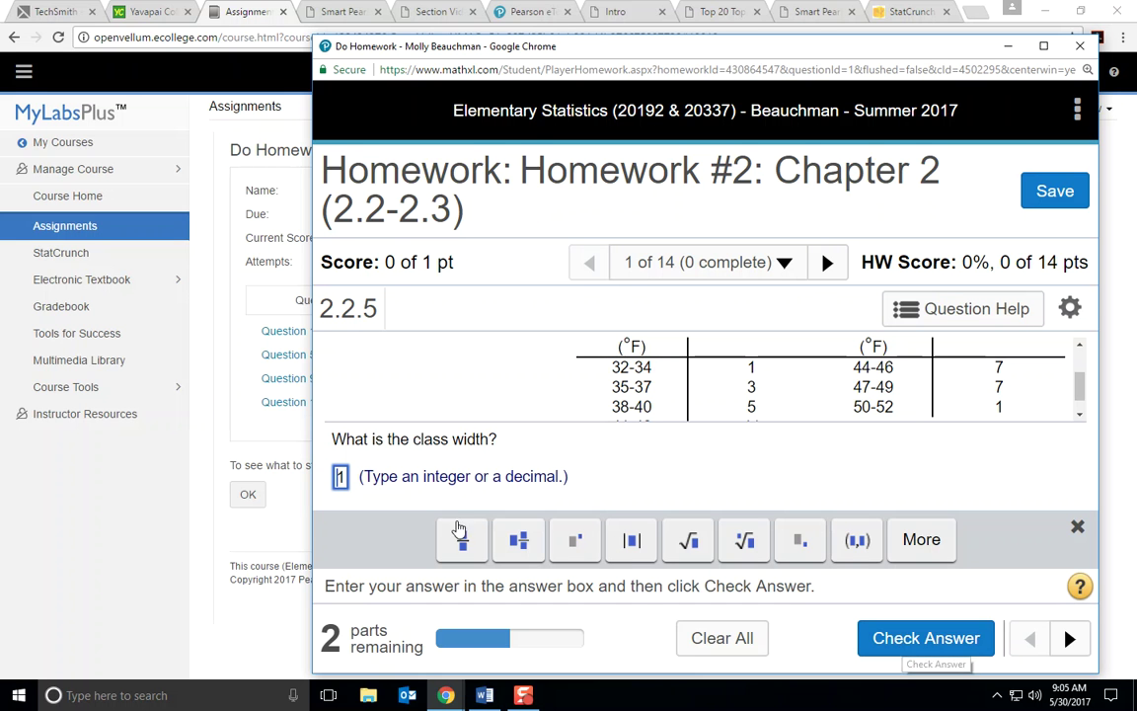
pyautogui.click(902, 640)
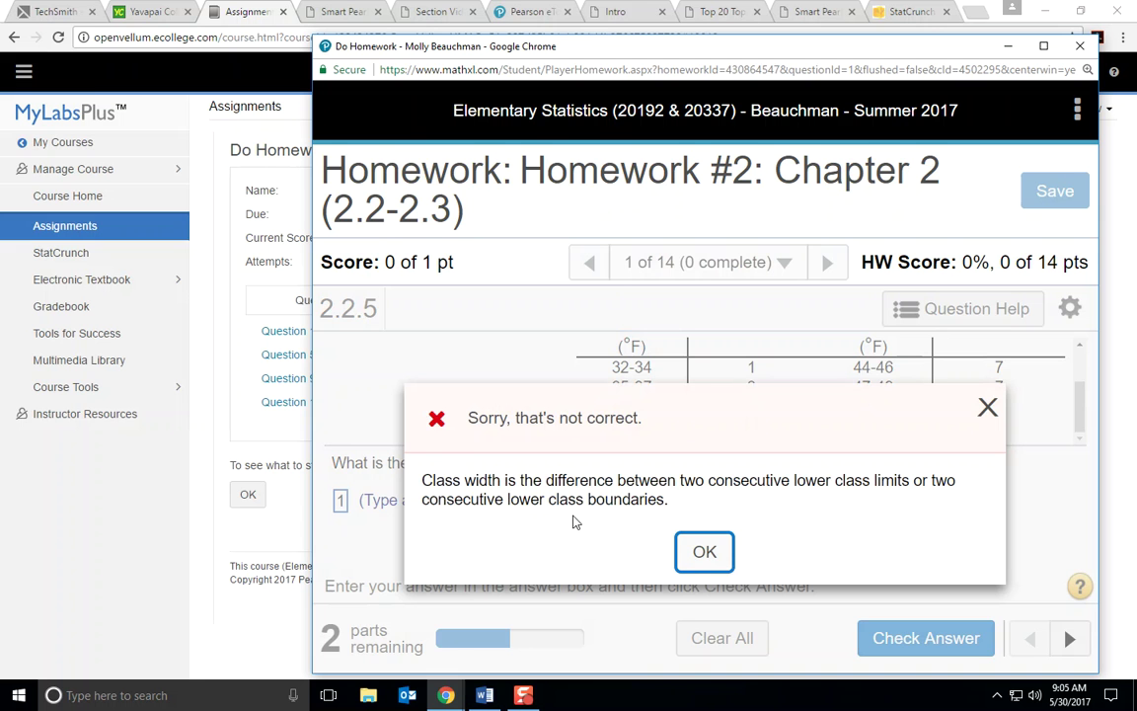
pyautogui.click(725, 562)
pyautogui.click(886, 637)
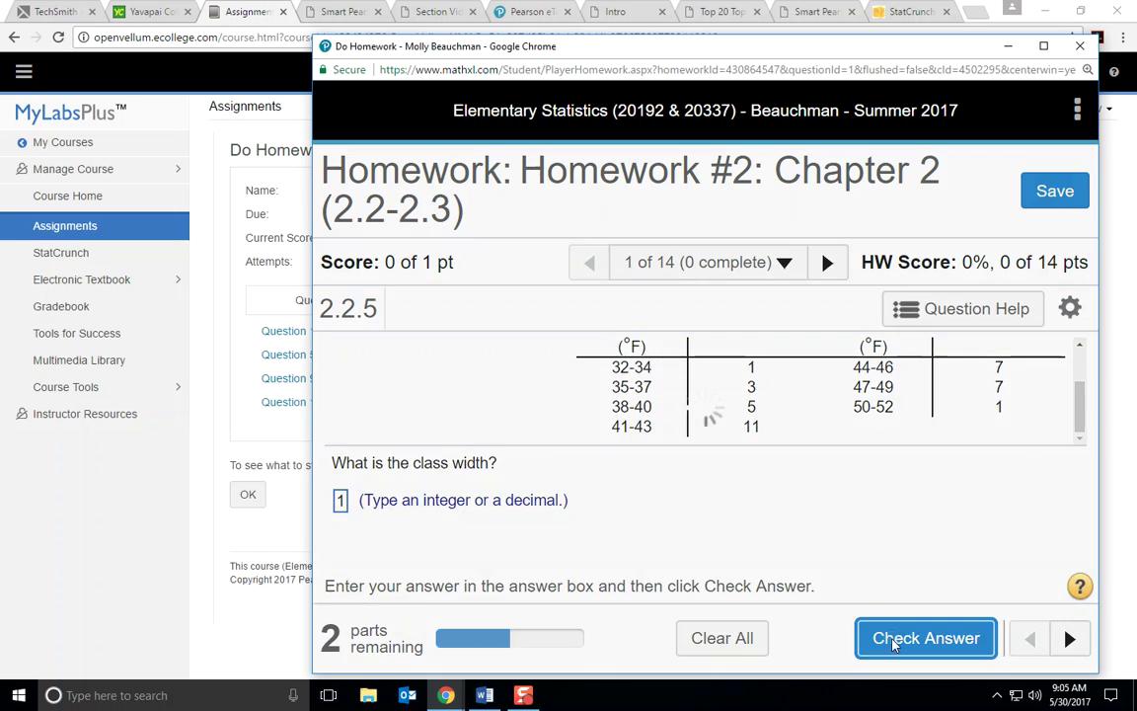
pyautogui.click(718, 553)
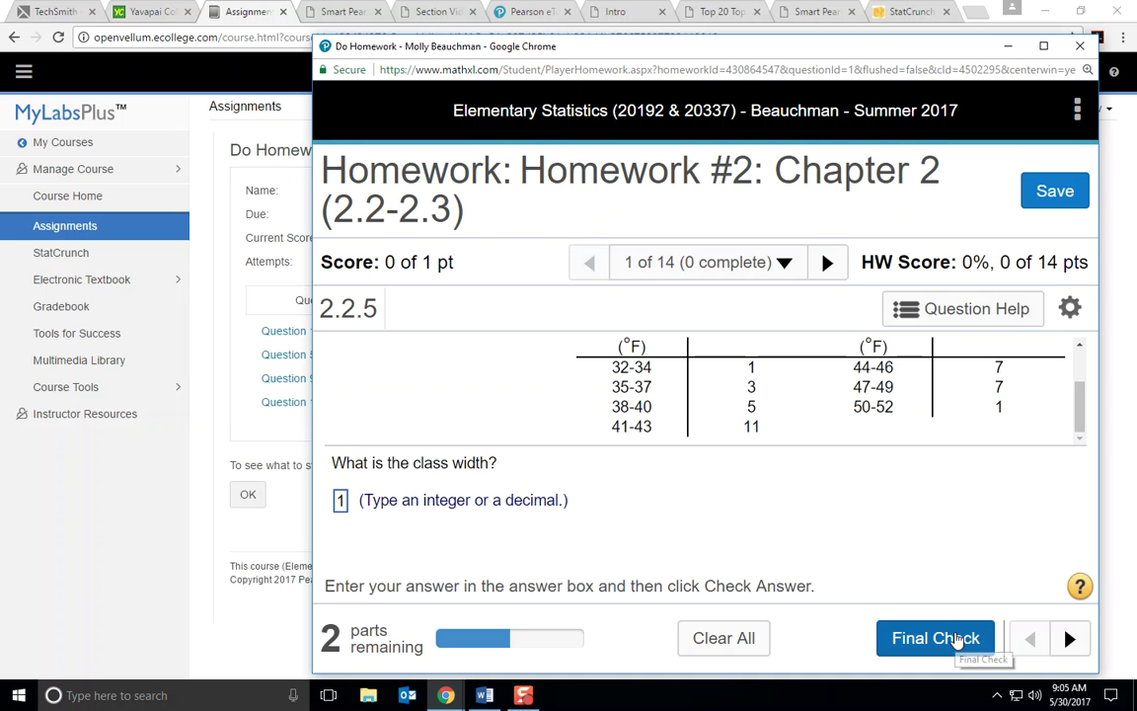
pyautogui.click(942, 637)
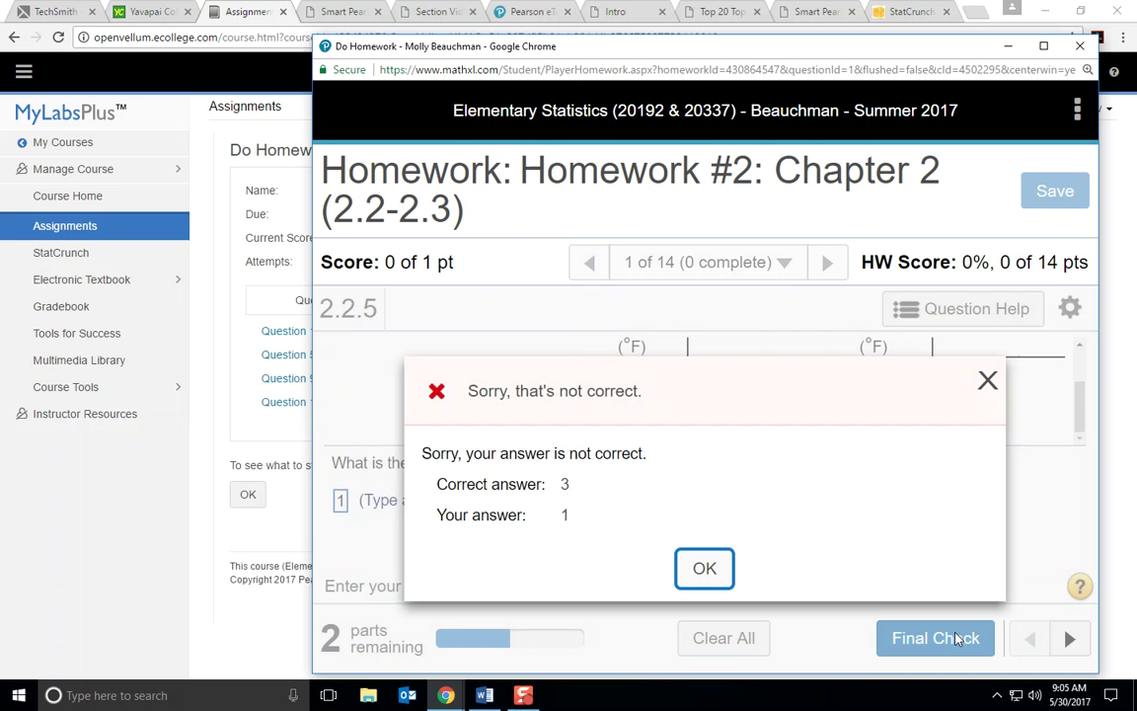
pyautogui.click(704, 570)
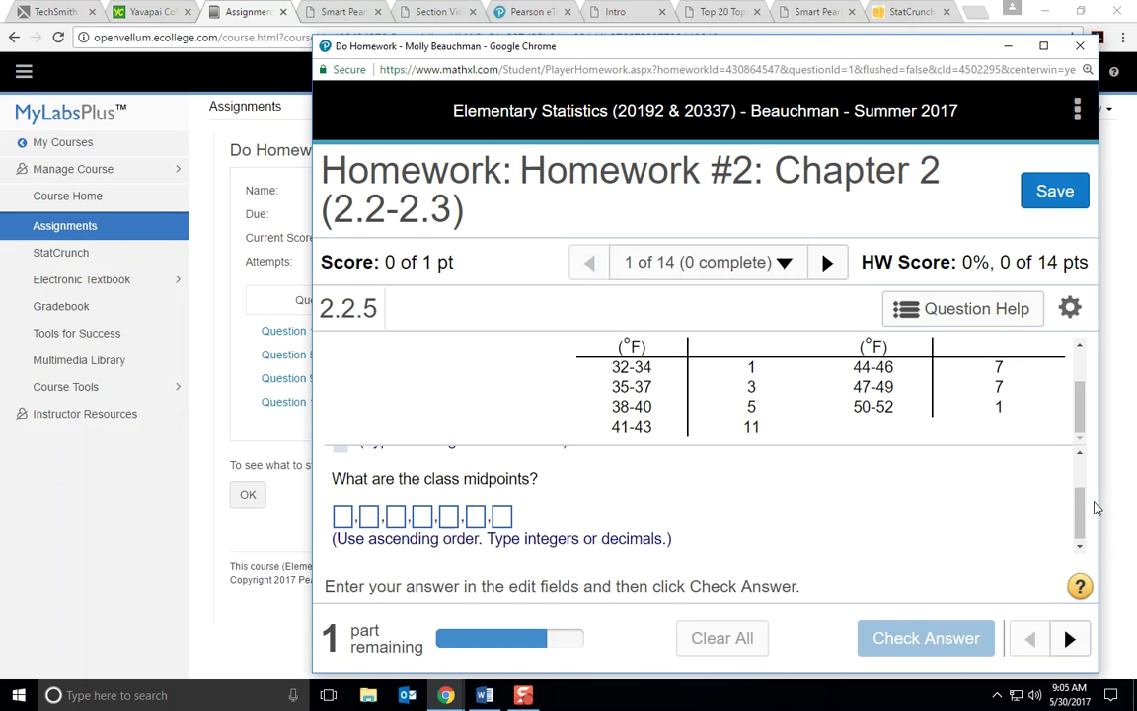
# - View the worked example for this question, advance through its explanations of class width, midpoints and boundaries, and close it
pyautogui.moveTo(1083, 525); pyautogui.dragTo(1081, 493)
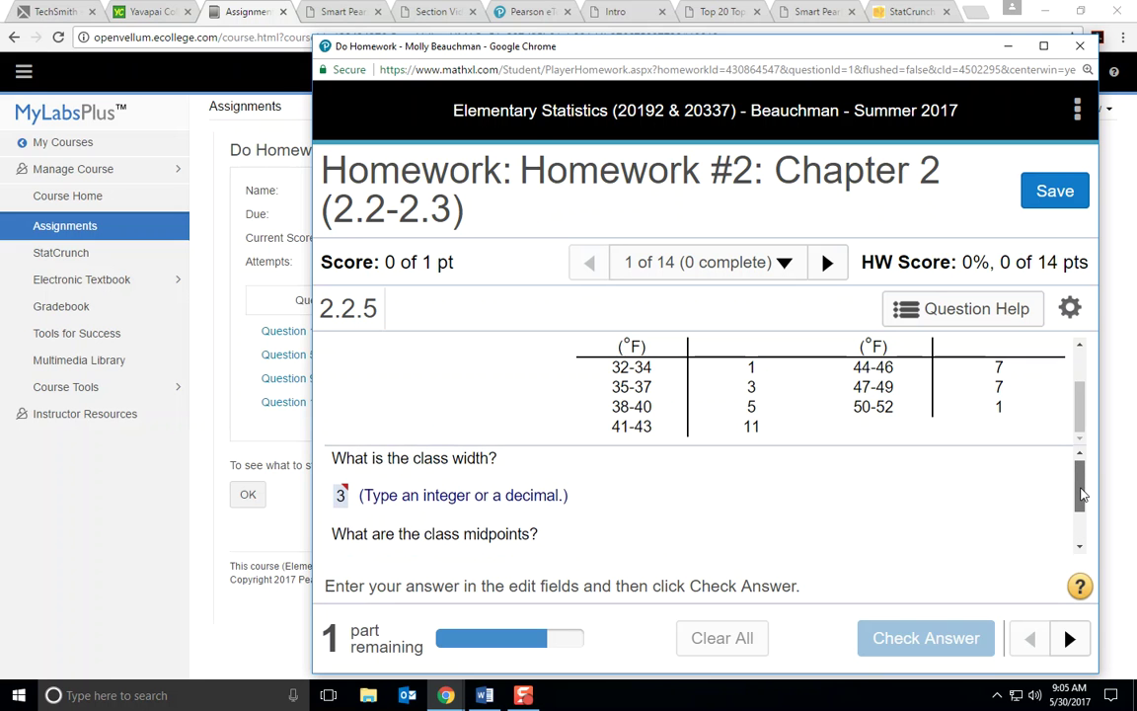
pyautogui.moveTo(1082, 493); pyautogui.dragTo(1080, 488)
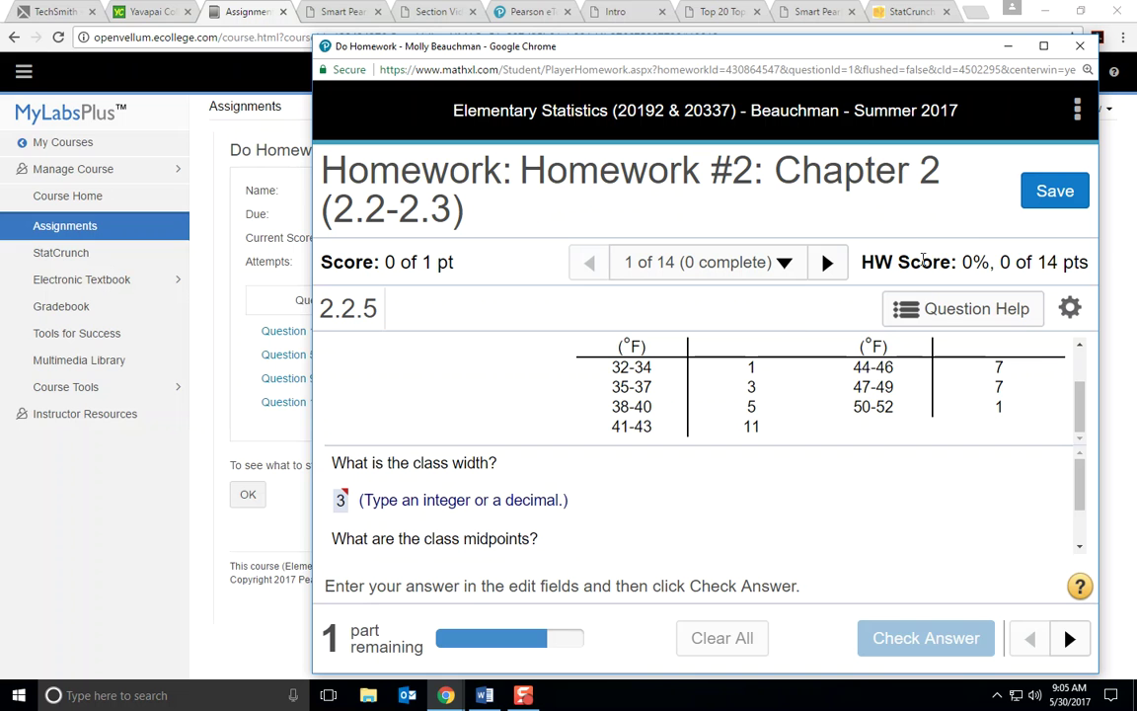
pyautogui.click(942, 308)
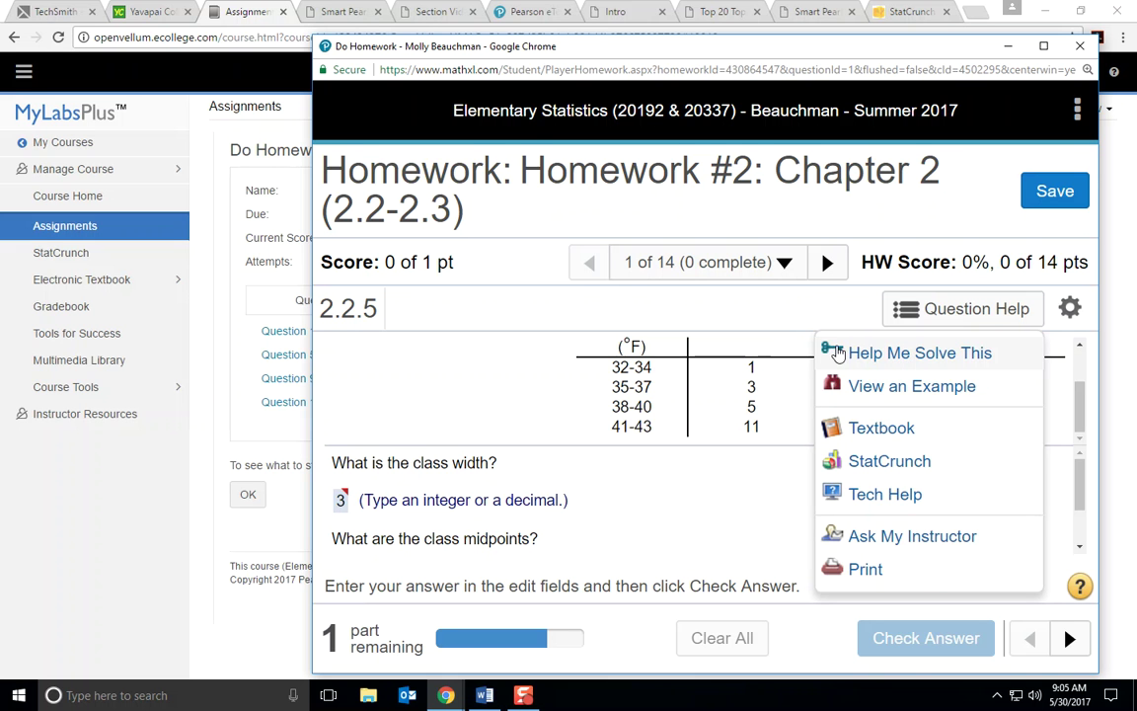
pyautogui.click(861, 386)
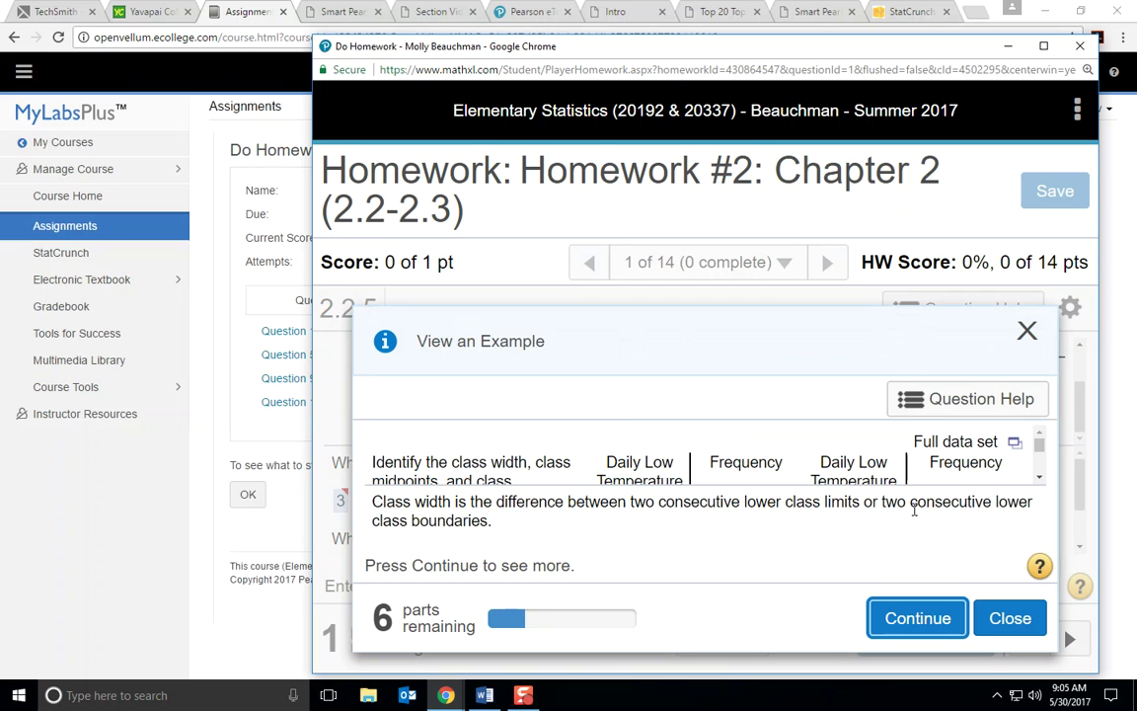
pyautogui.click(1039, 473)
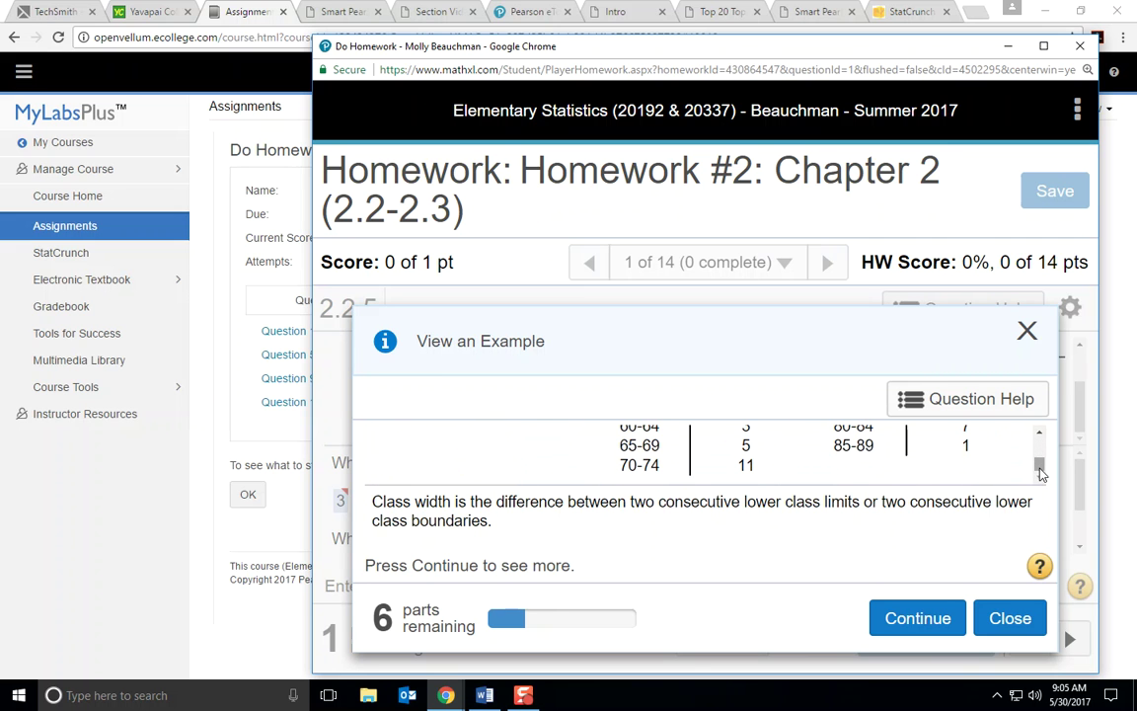
pyautogui.click(901, 622)
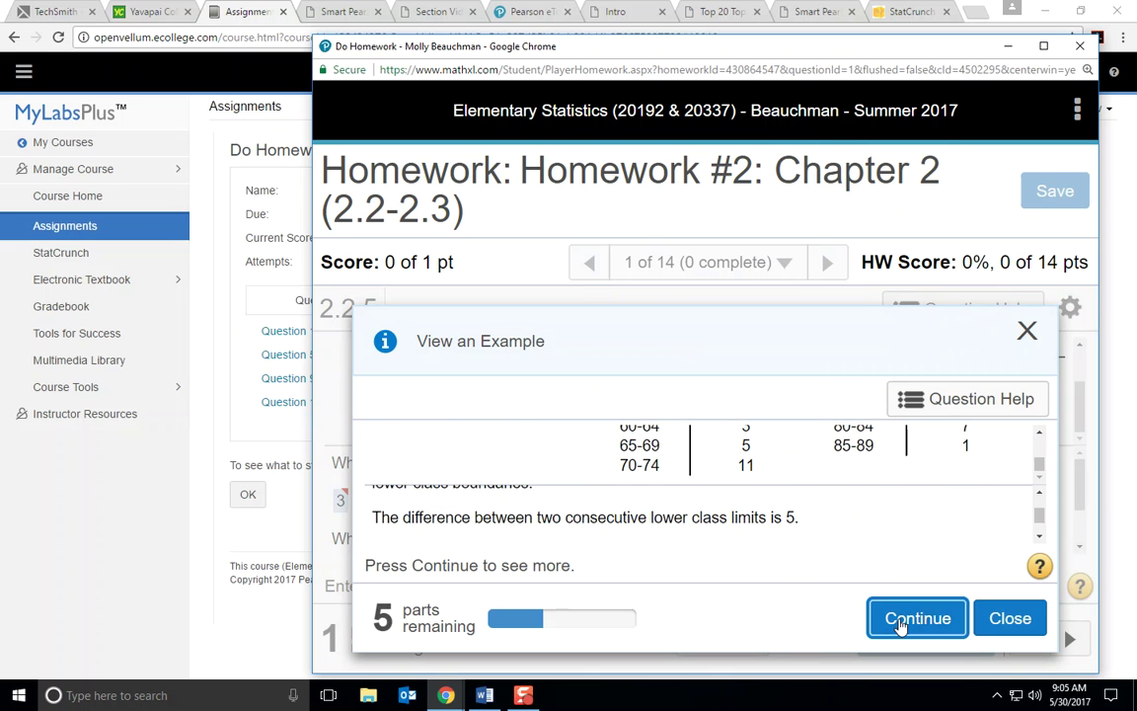
pyautogui.click(901, 622)
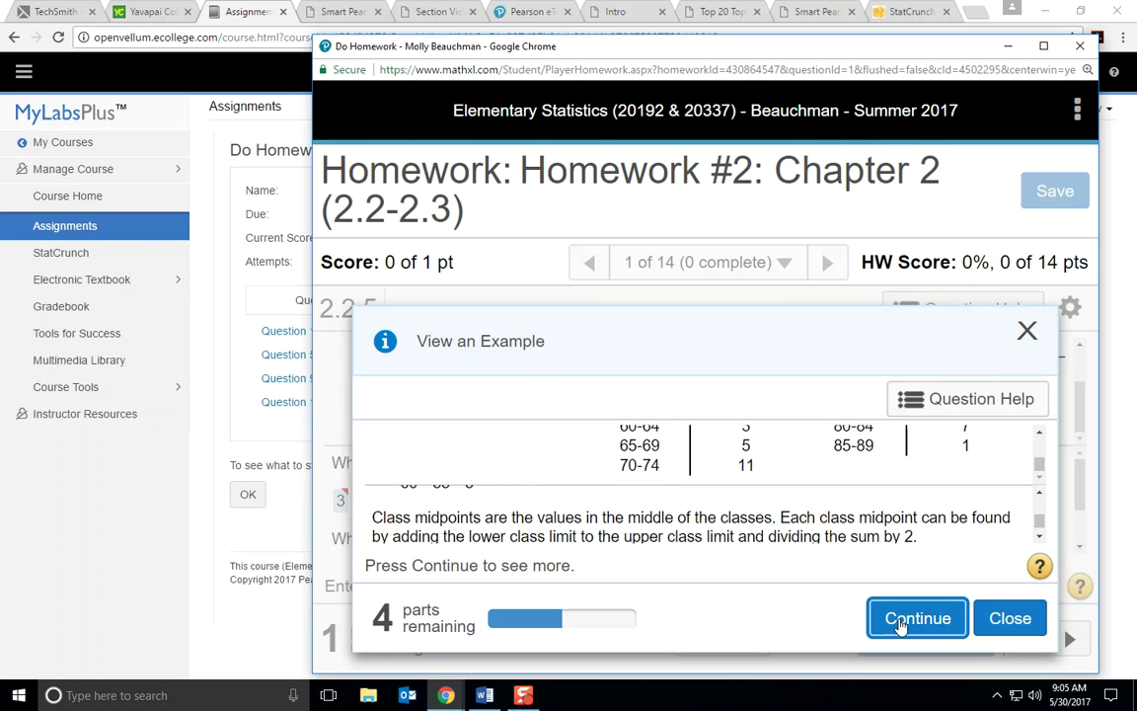
pyautogui.click(901, 622)
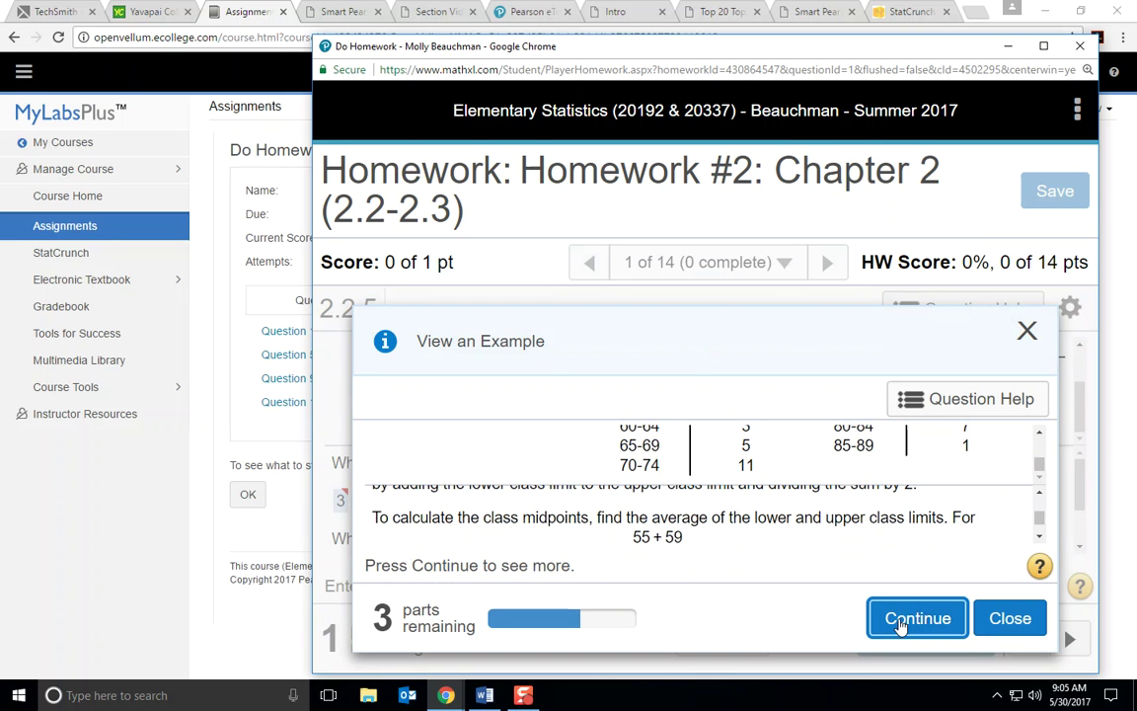
pyautogui.click(901, 622)
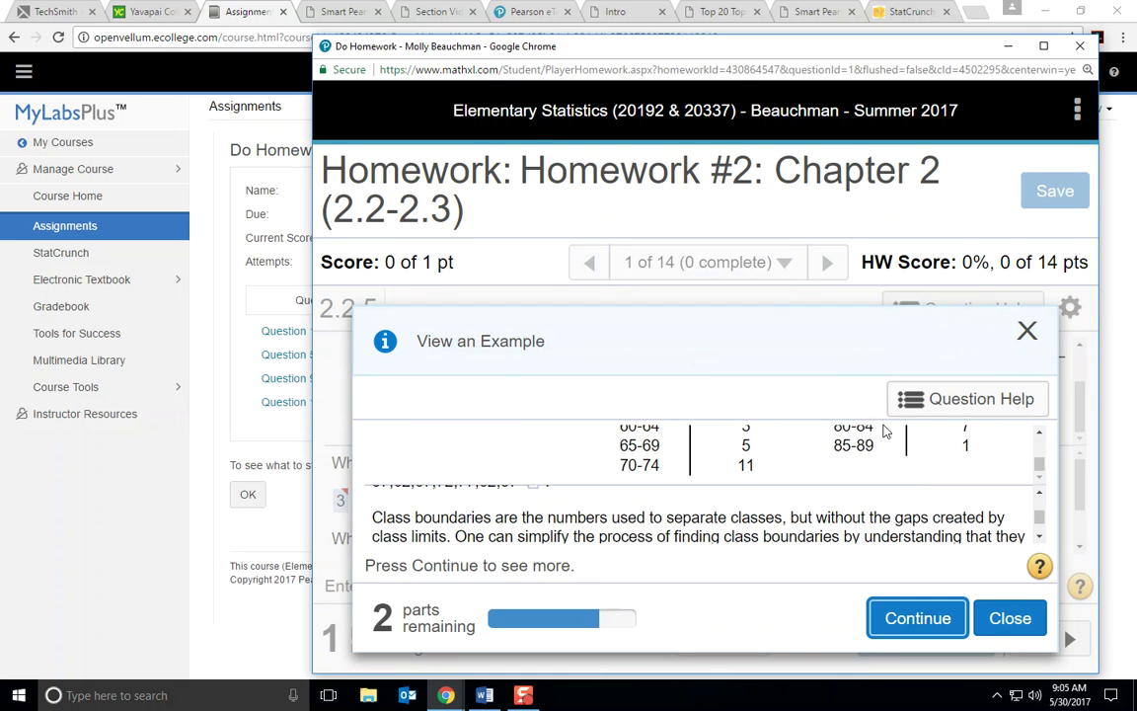
pyautogui.click(1027, 331)
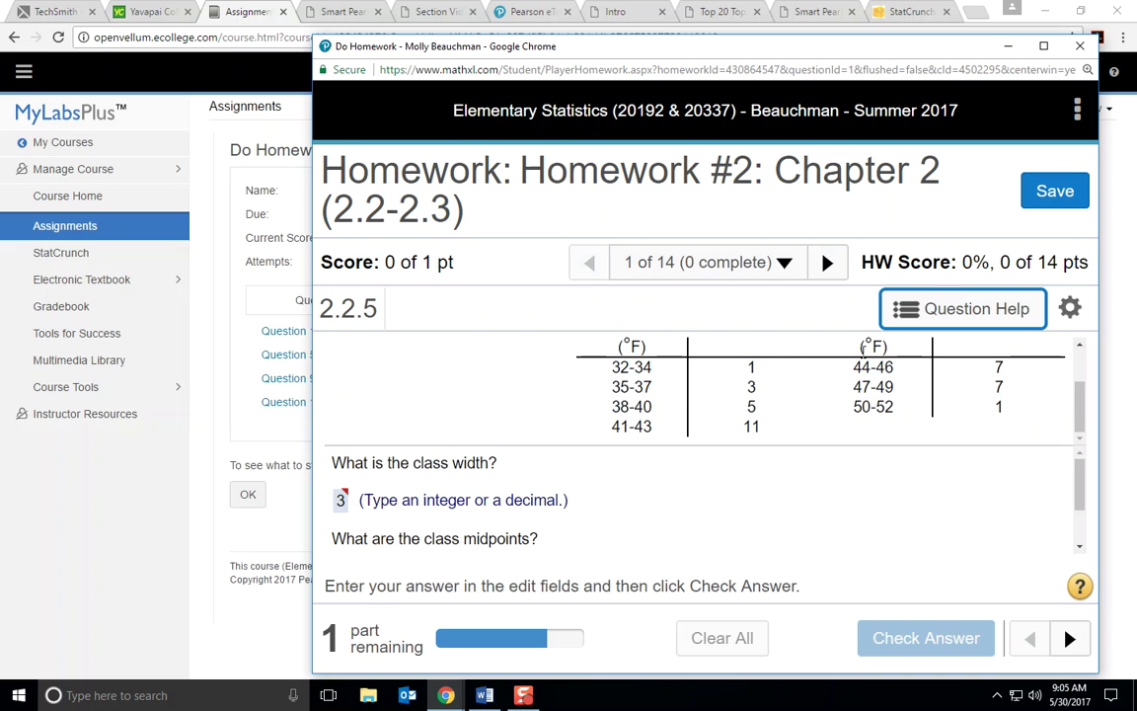
# - Send the instructor a message about this question reading "I tried" and close the message window
pyautogui.click(974, 316)
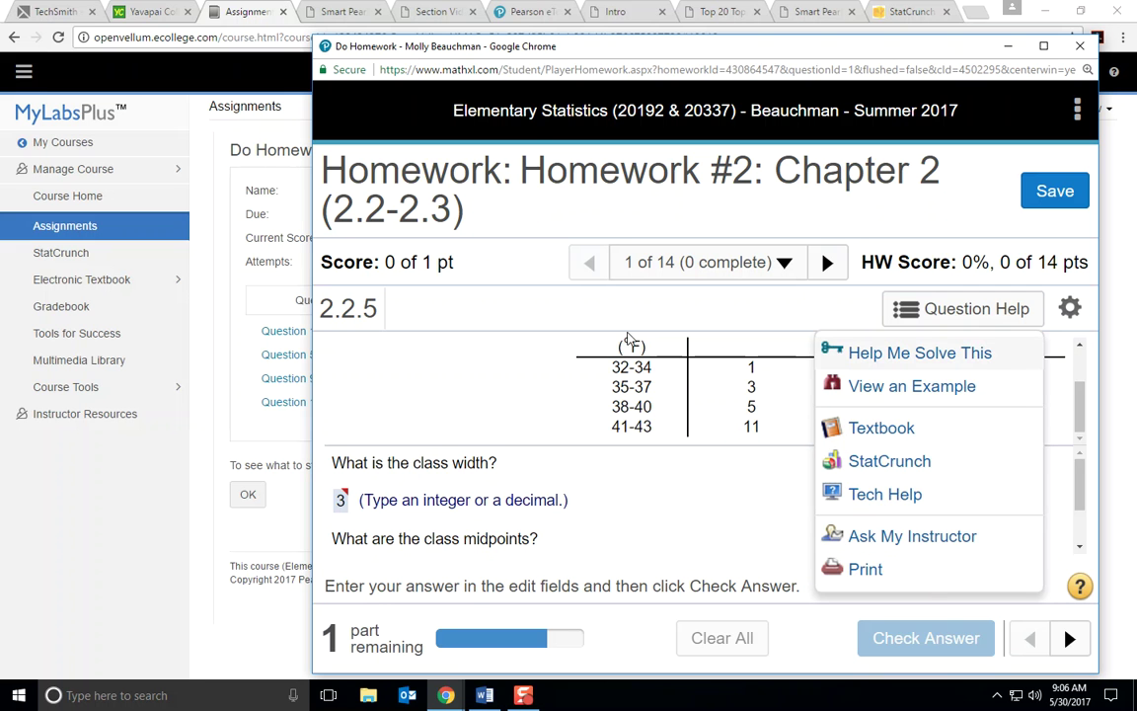
pyautogui.click(848, 536)
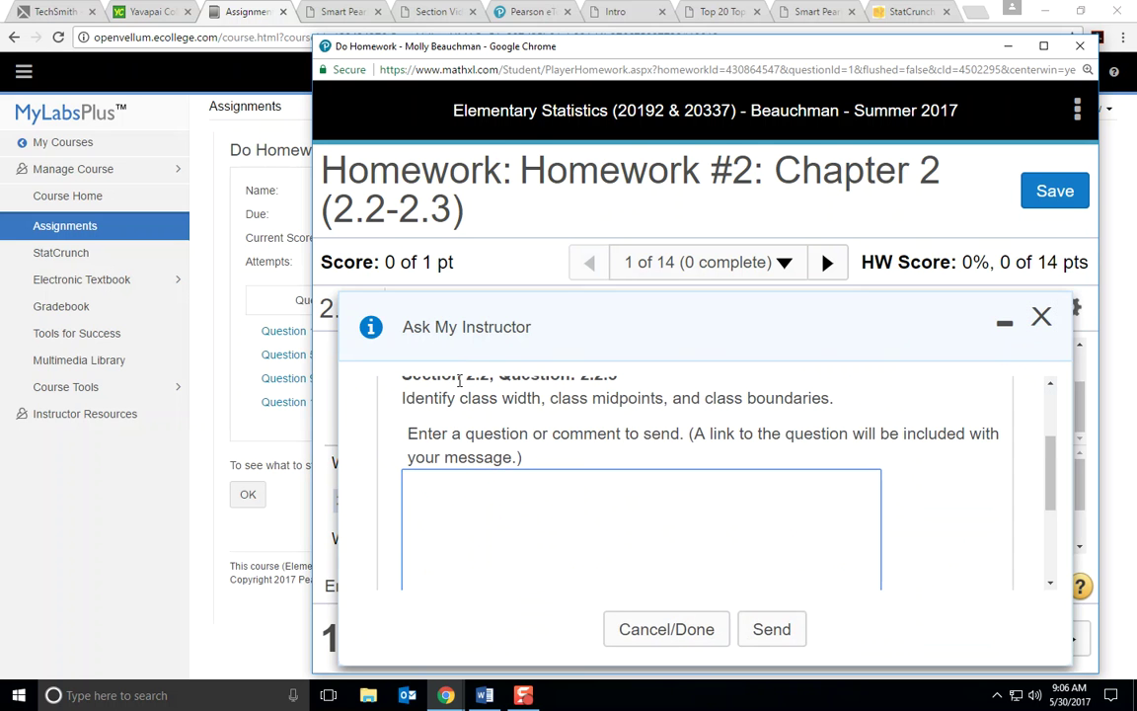
pyautogui.moveTo(1050, 500); pyautogui.dragTo(1023, 502)
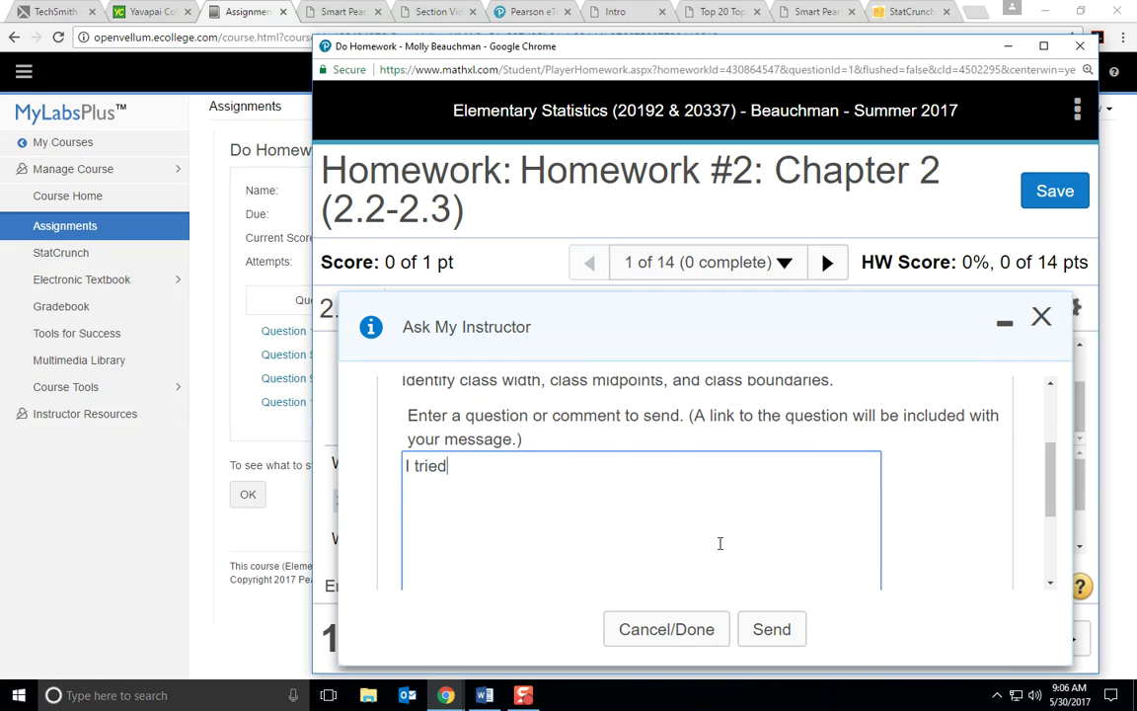
pyautogui.click(772, 629)
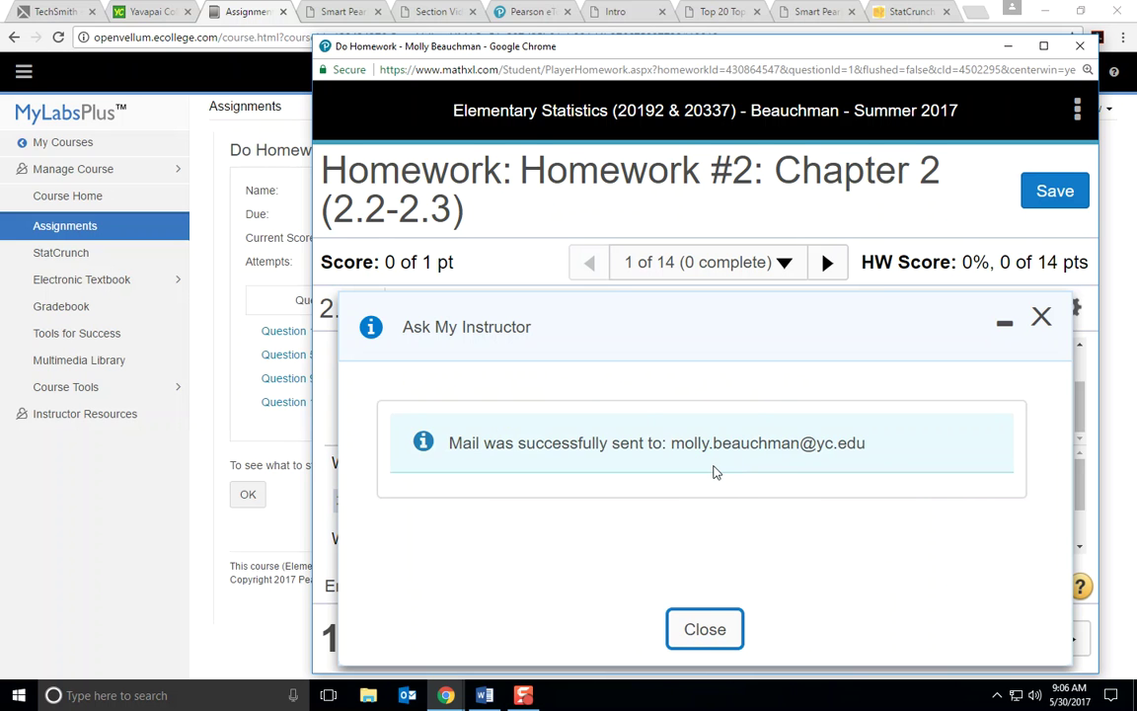
pyautogui.click(704, 633)
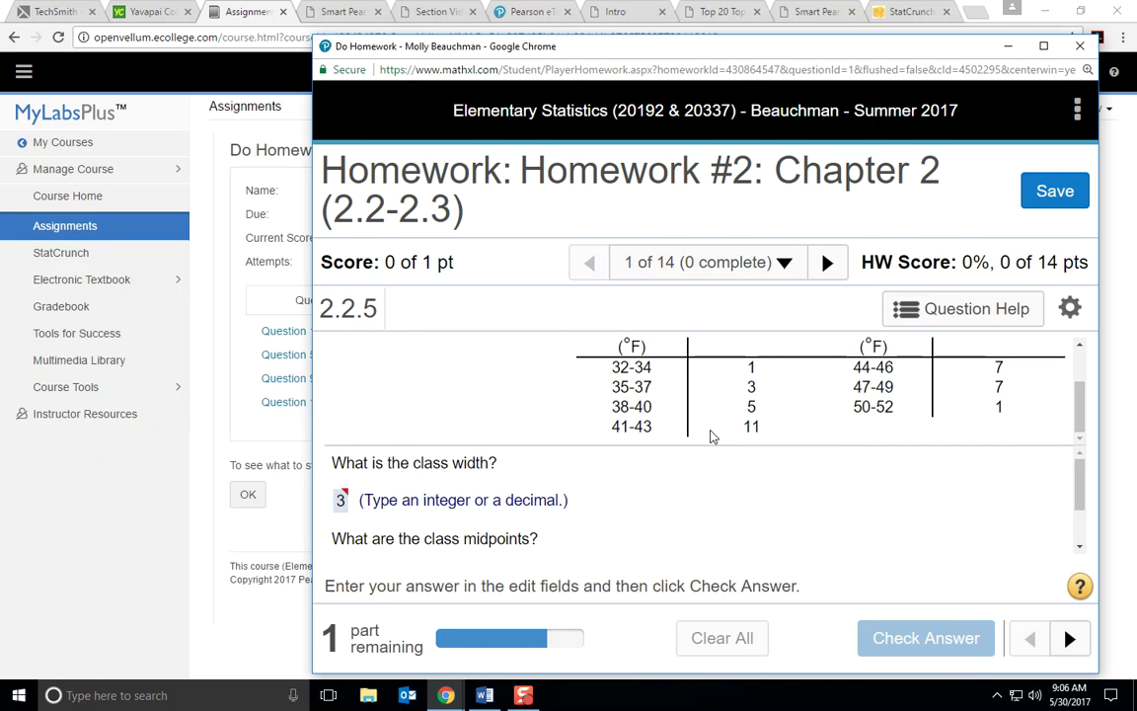
# - Try the question's print options with the whole homework assignment selected, and close them without printing
pyautogui.click(930, 318)
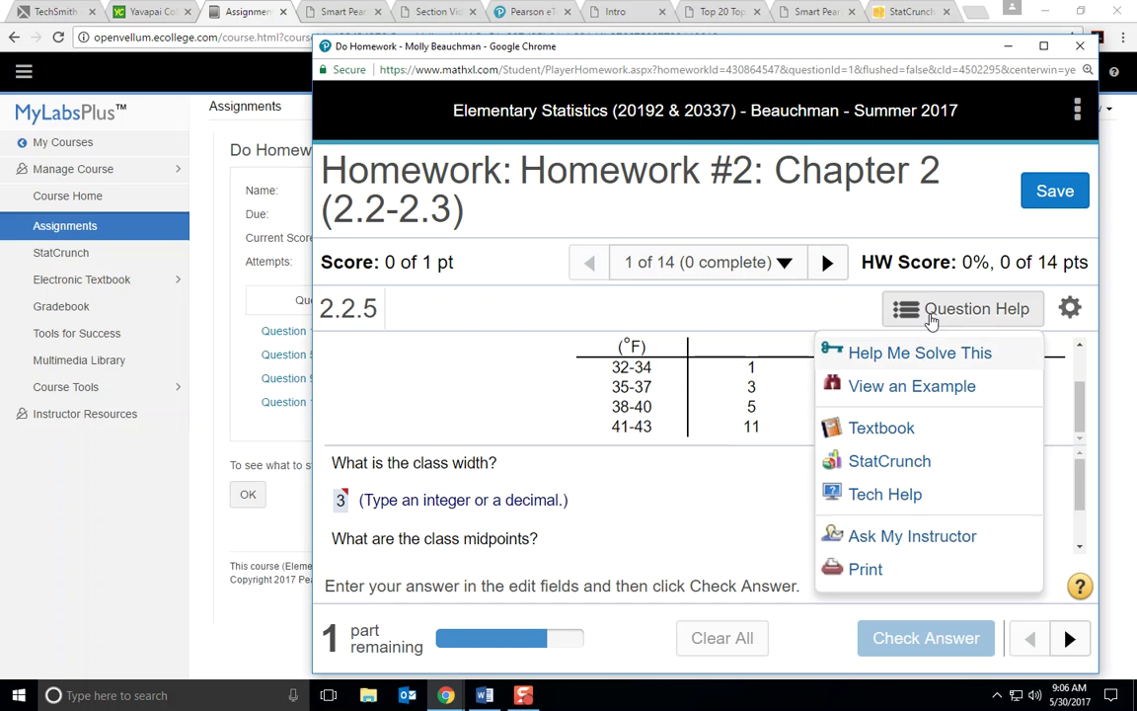
pyautogui.click(864, 570)
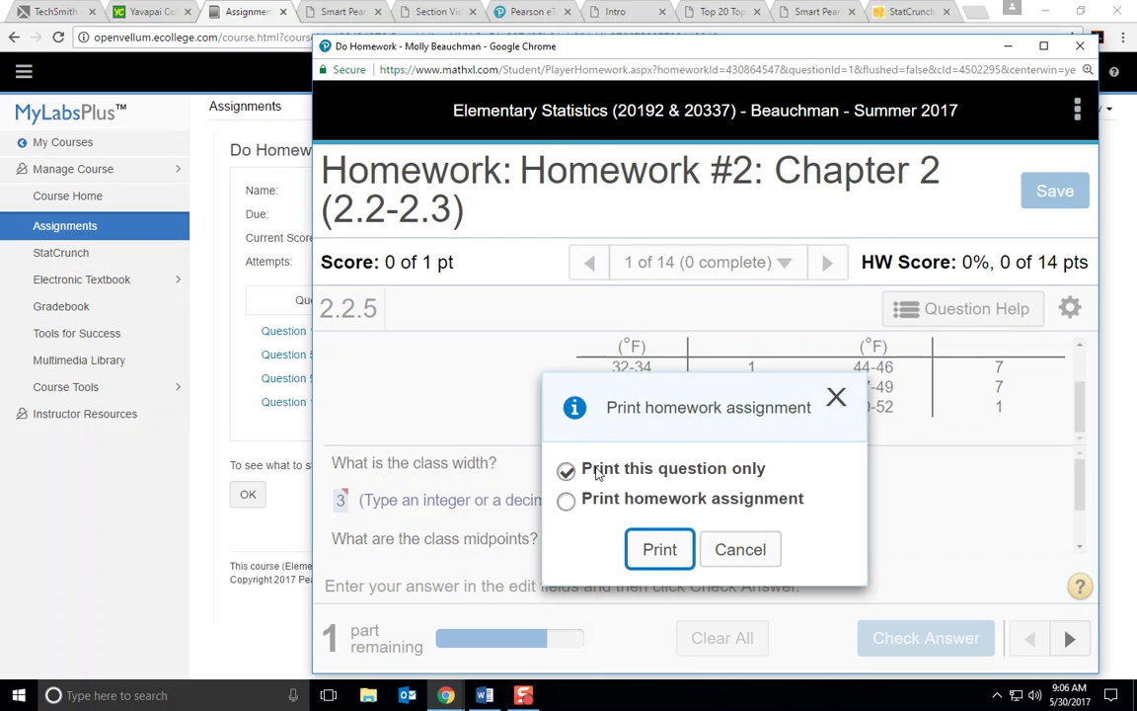
pyautogui.click(566, 502)
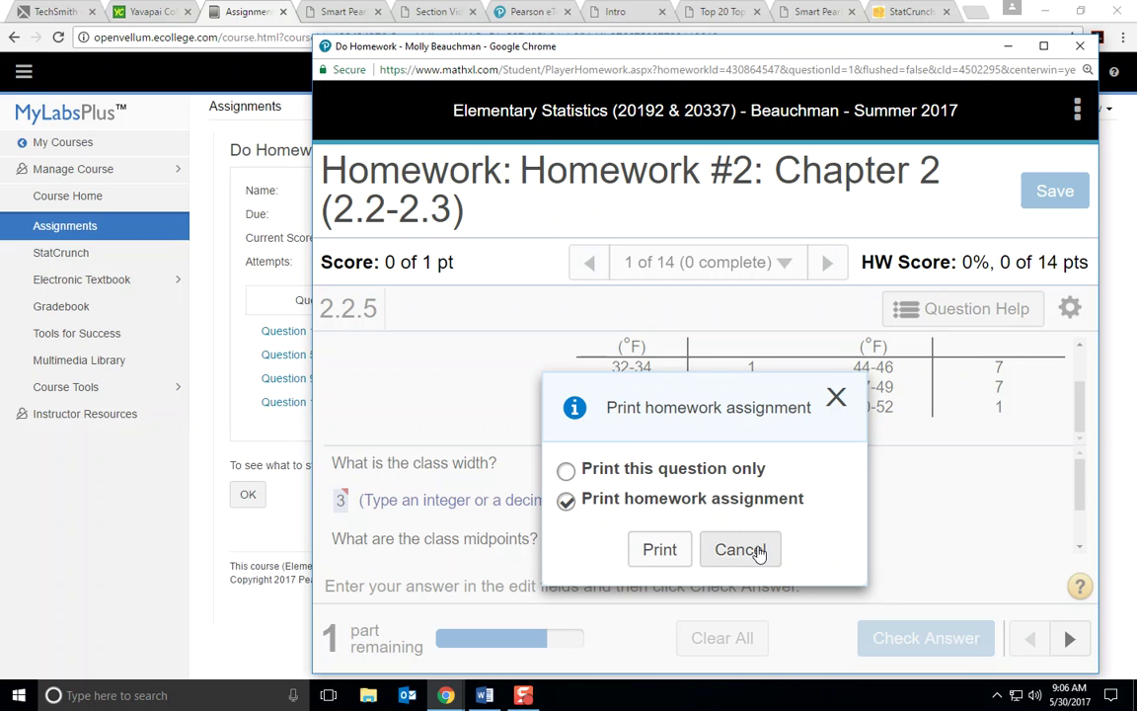
pyautogui.click(658, 549)
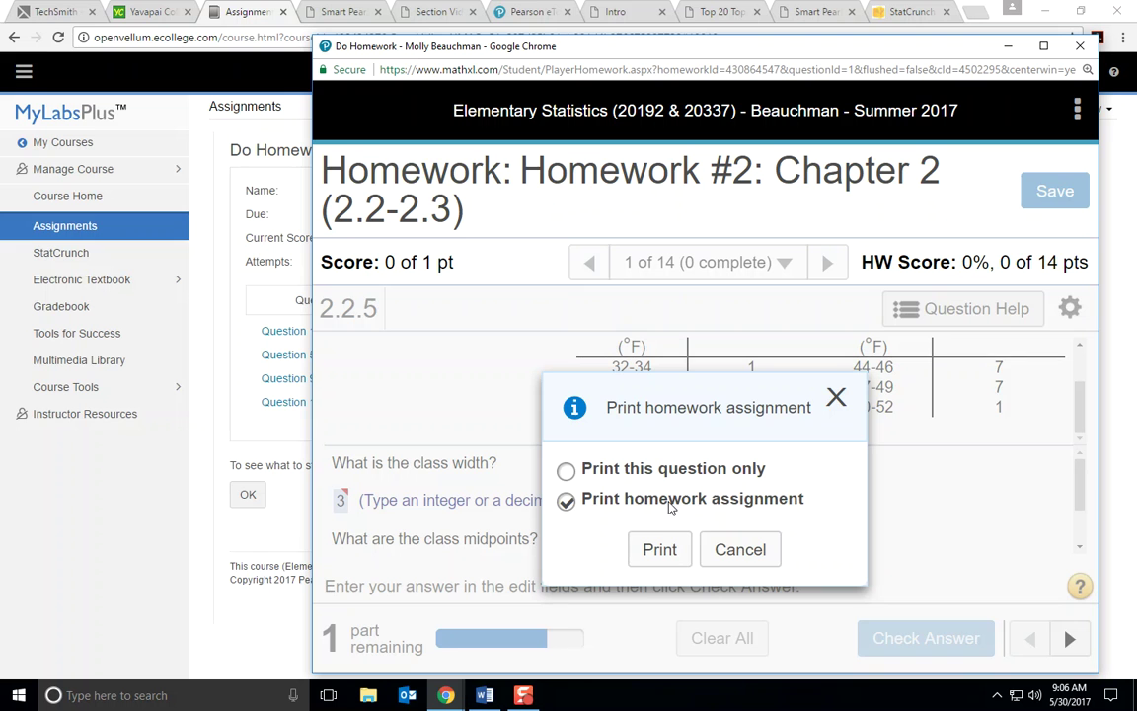
pyautogui.click(836, 398)
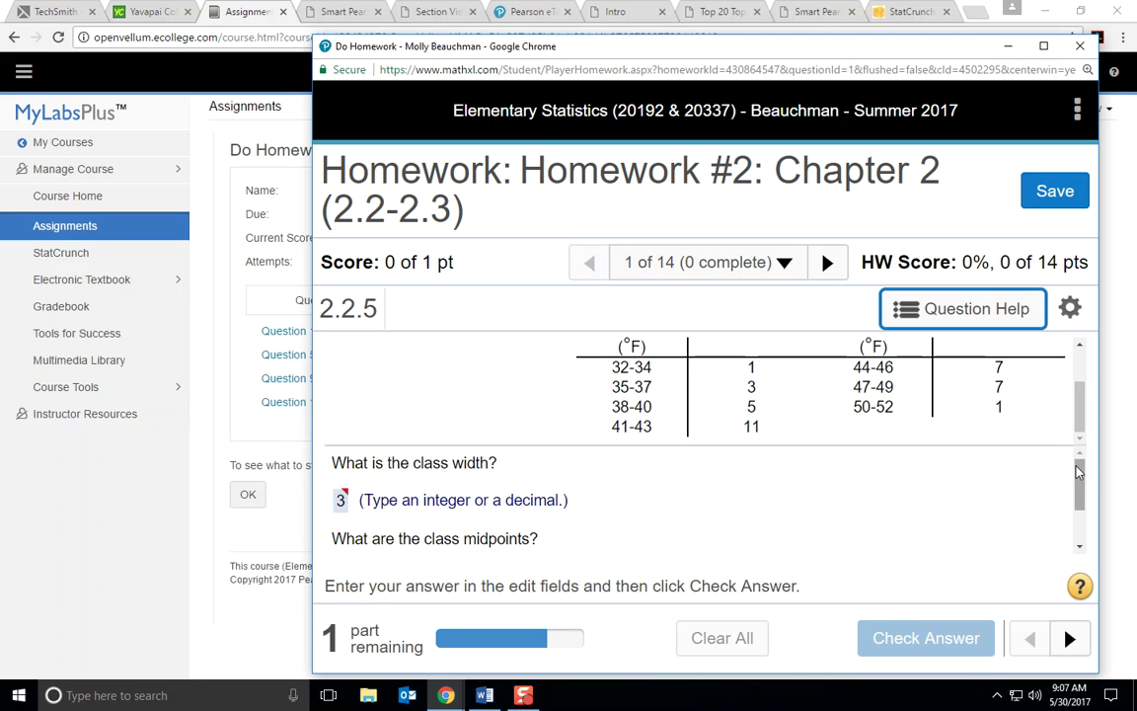
# - Look over the class midpoints part and open the Homework Overview with the list of questions
pyautogui.scroll(-1, 964, 472)
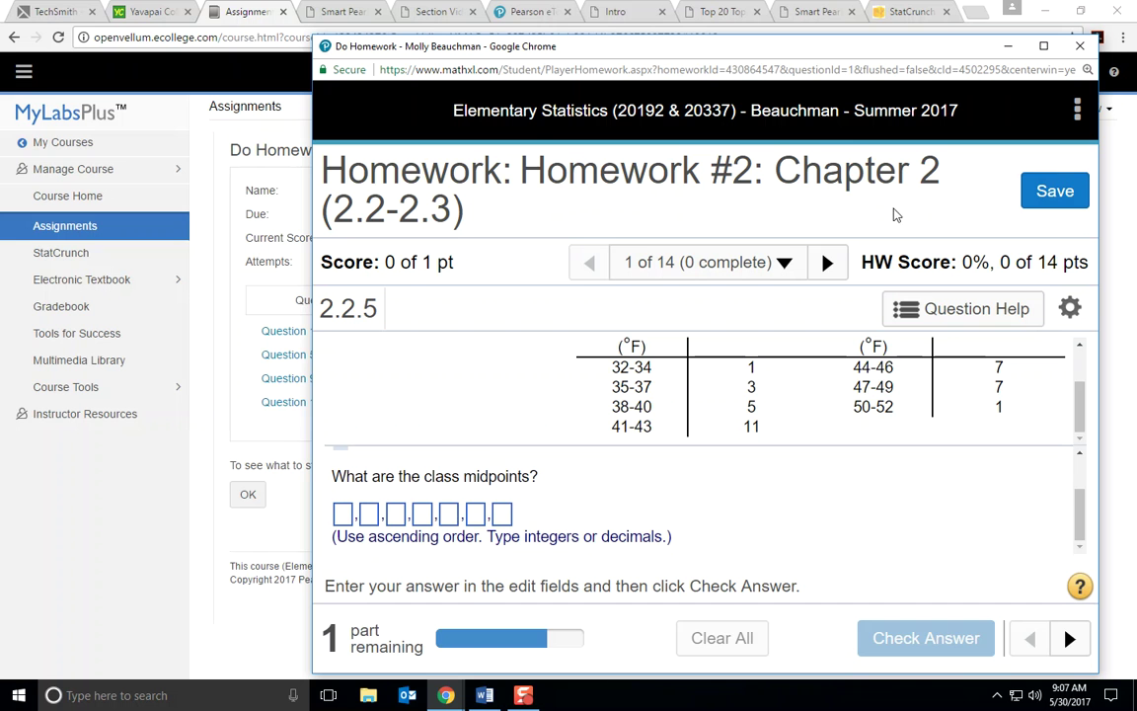
pyautogui.click(785, 262)
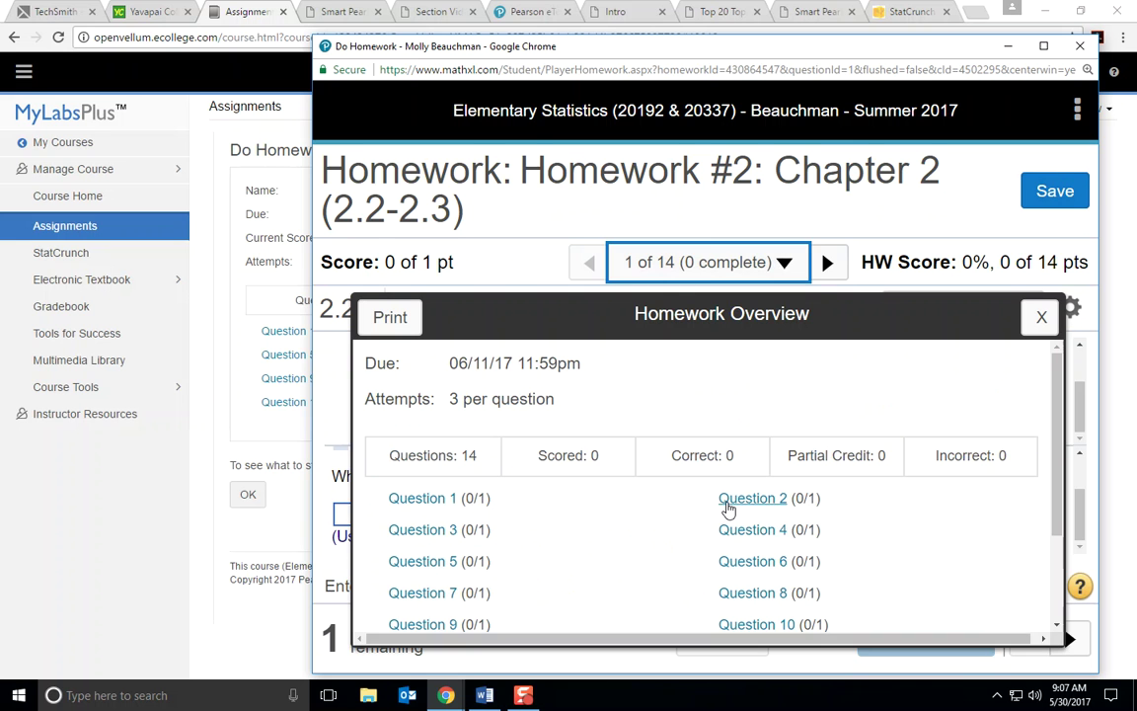
# - Switch to Question 2, confirming leaving the incomplete first question, and check the question statuses in the Homework Overview
pyautogui.click(730, 499)
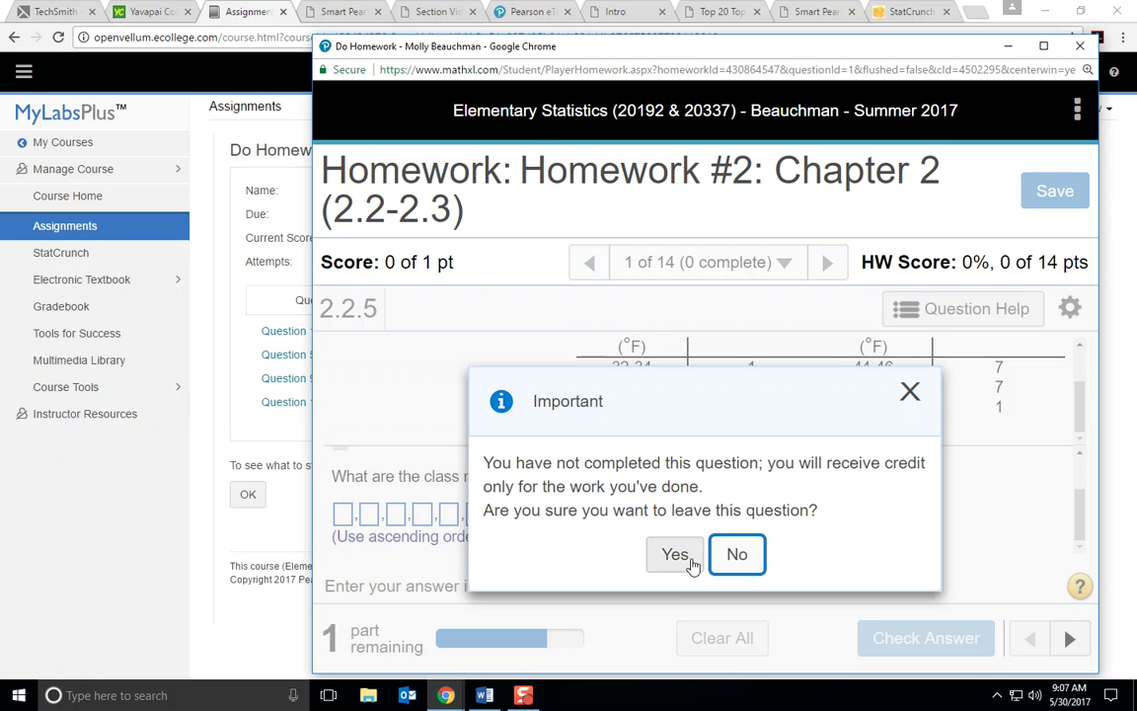
pyautogui.click(671, 557)
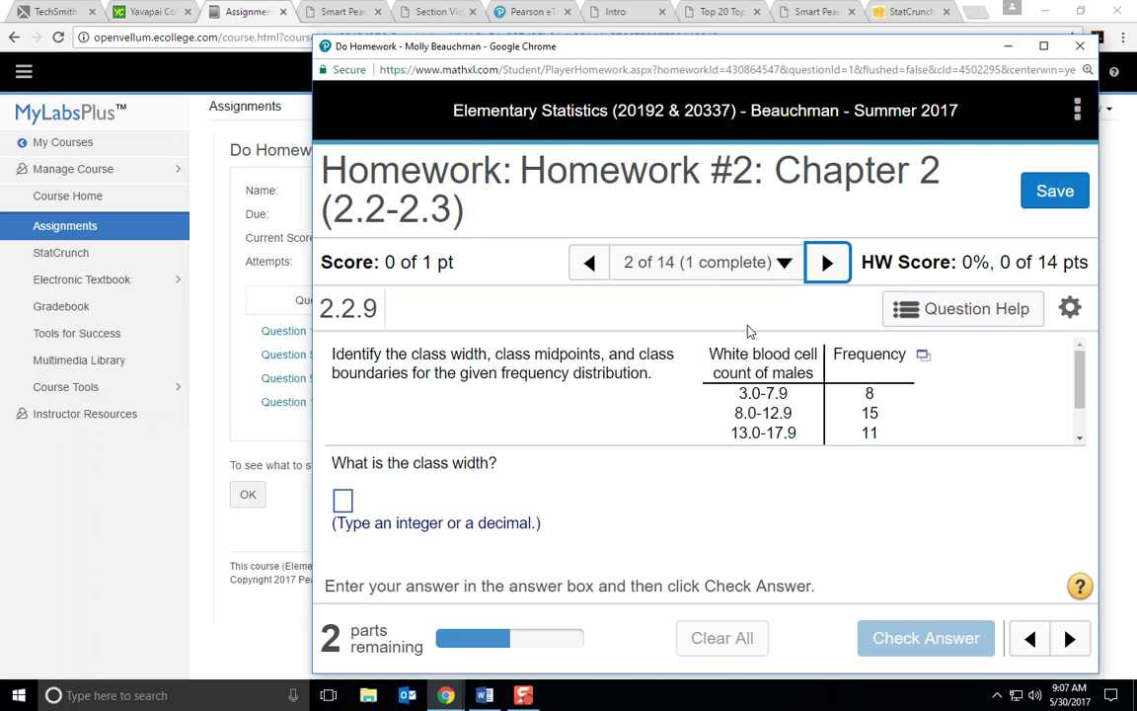
pyautogui.click(696, 259)
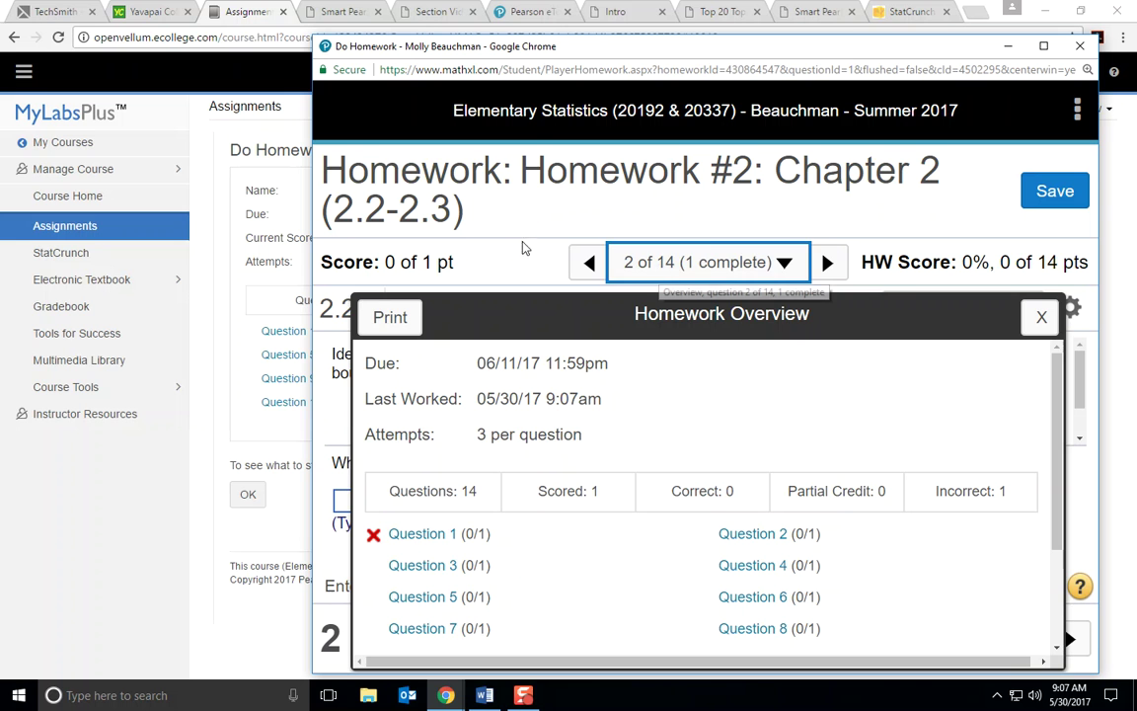
pyautogui.click(705, 256)
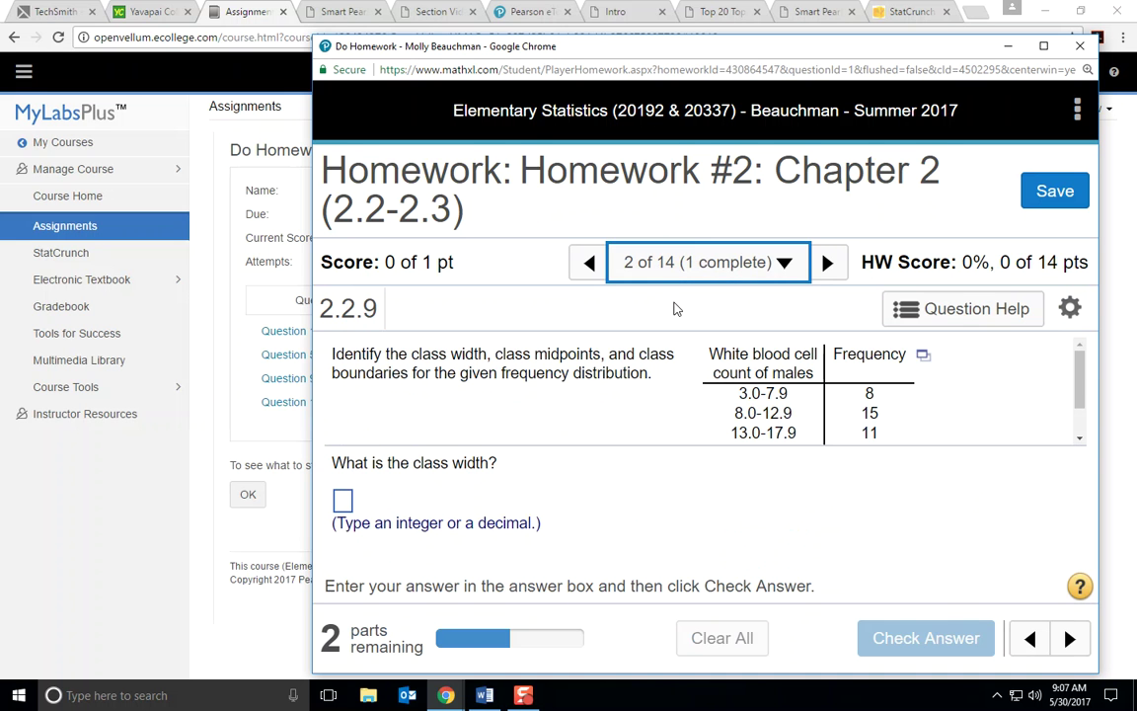
# - Go to Question 8 from the Homework Overview and examine its histogram of debate team weights
pyautogui.click(708, 258)
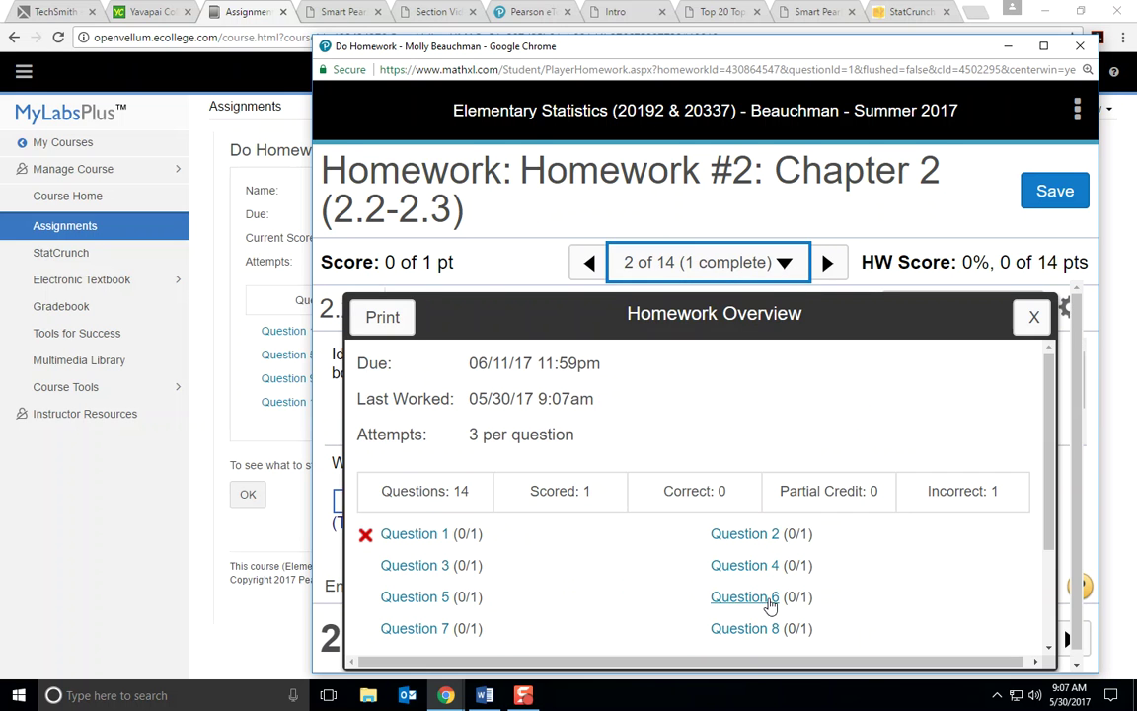
pyautogui.click(766, 628)
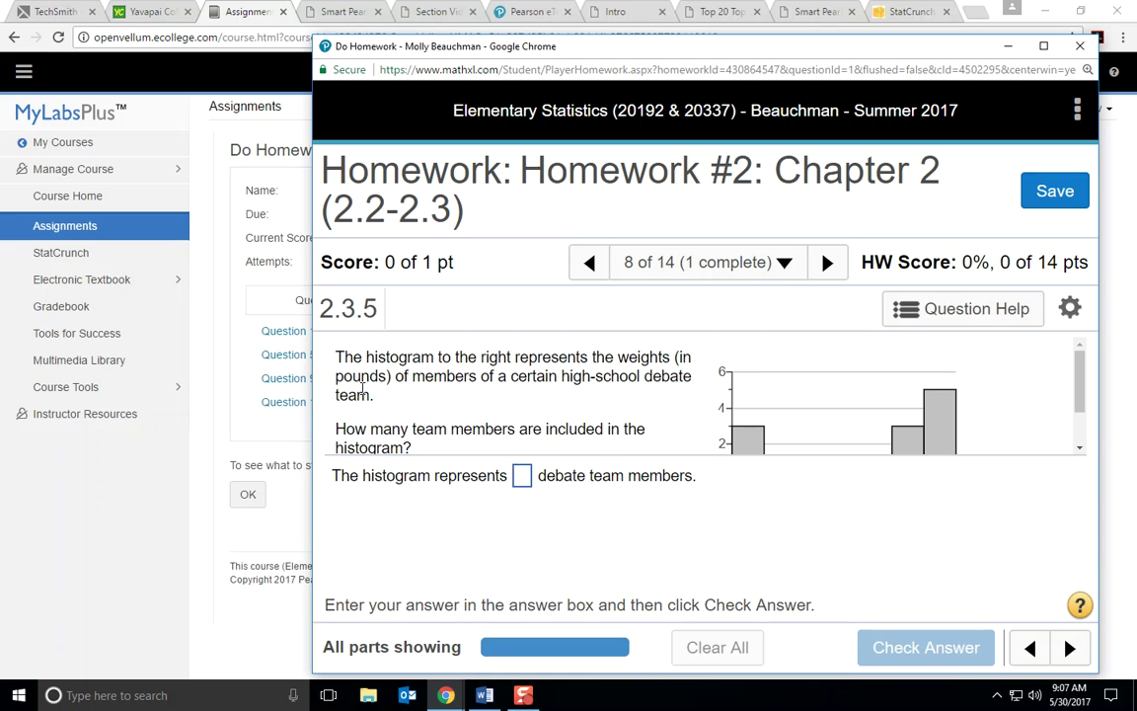
pyautogui.moveTo(1081, 385); pyautogui.dragTo(1086, 420)
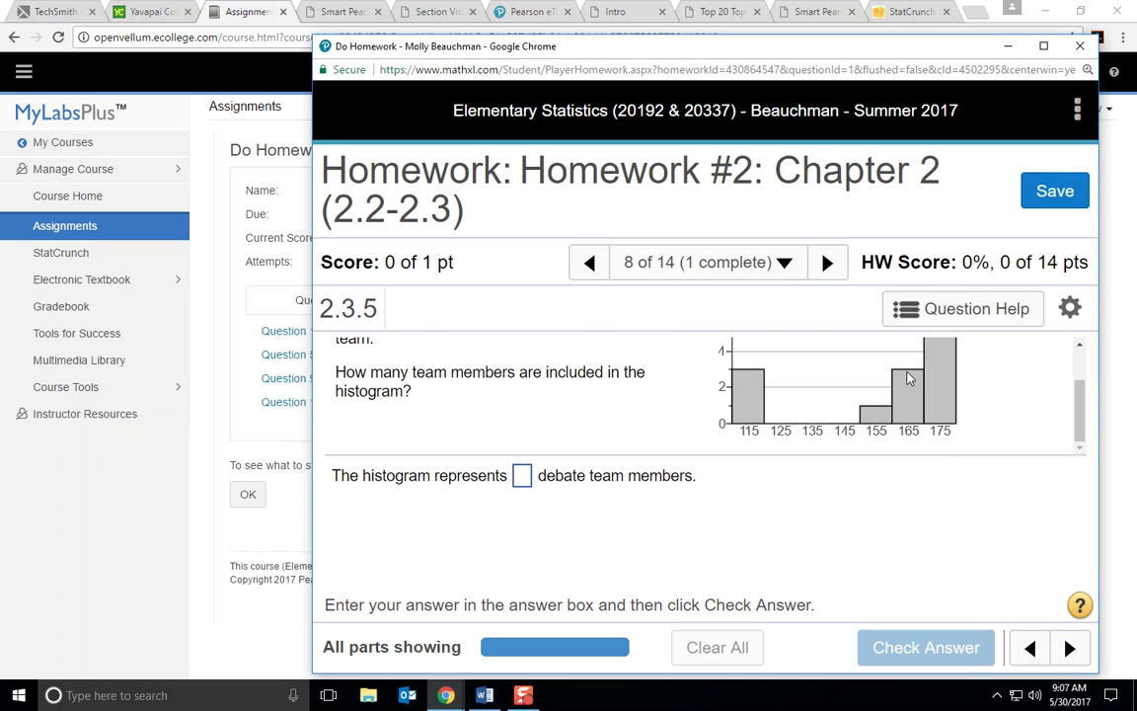
pyautogui.moveTo(1083, 420); pyautogui.dragTo(1084, 399)
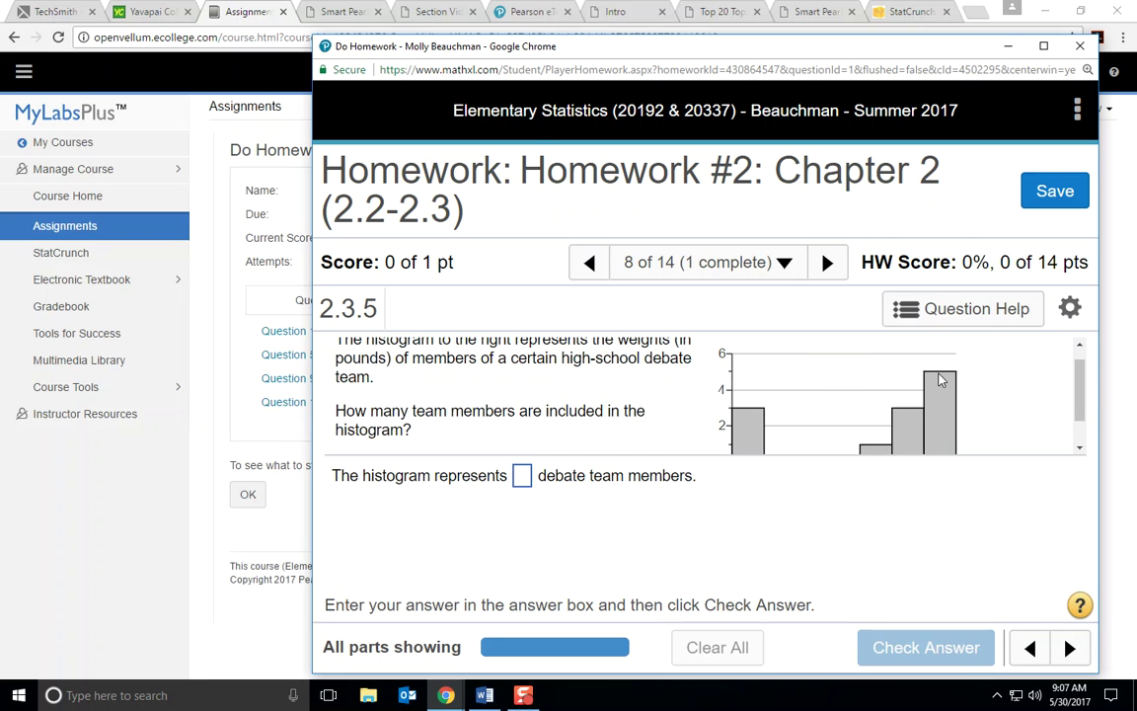
# - Answer 12 for the number of debate team members, check the answer and continue to the following question
pyautogui.click(522, 476)
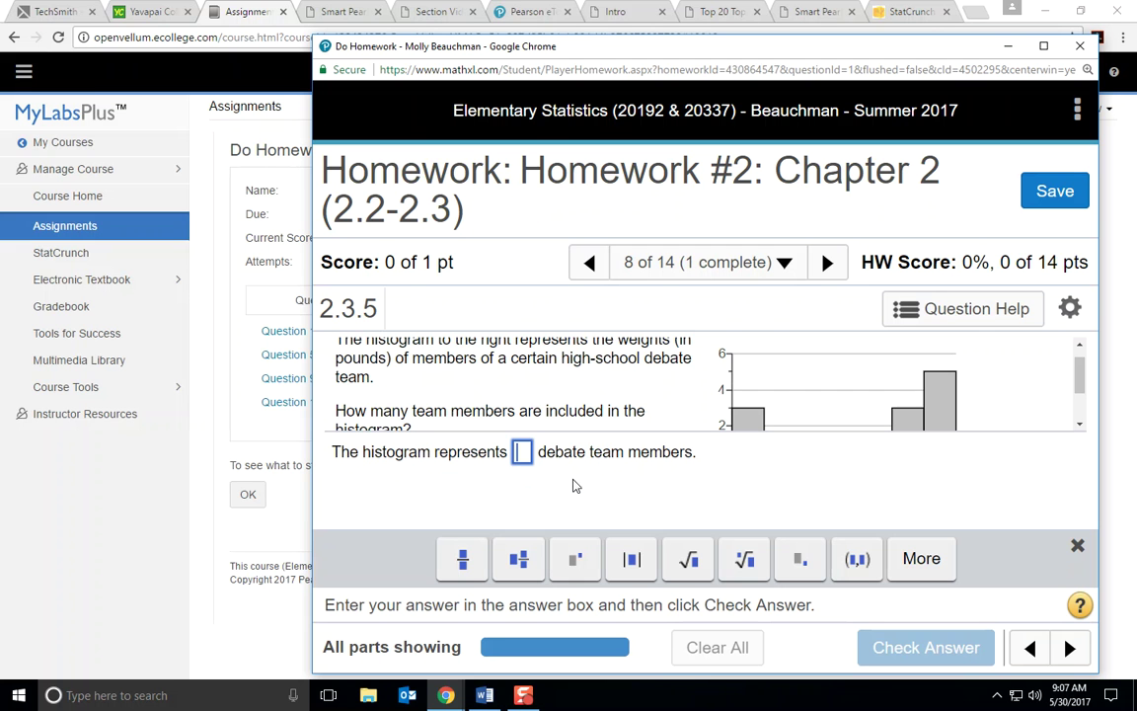
pyautogui.write('12')
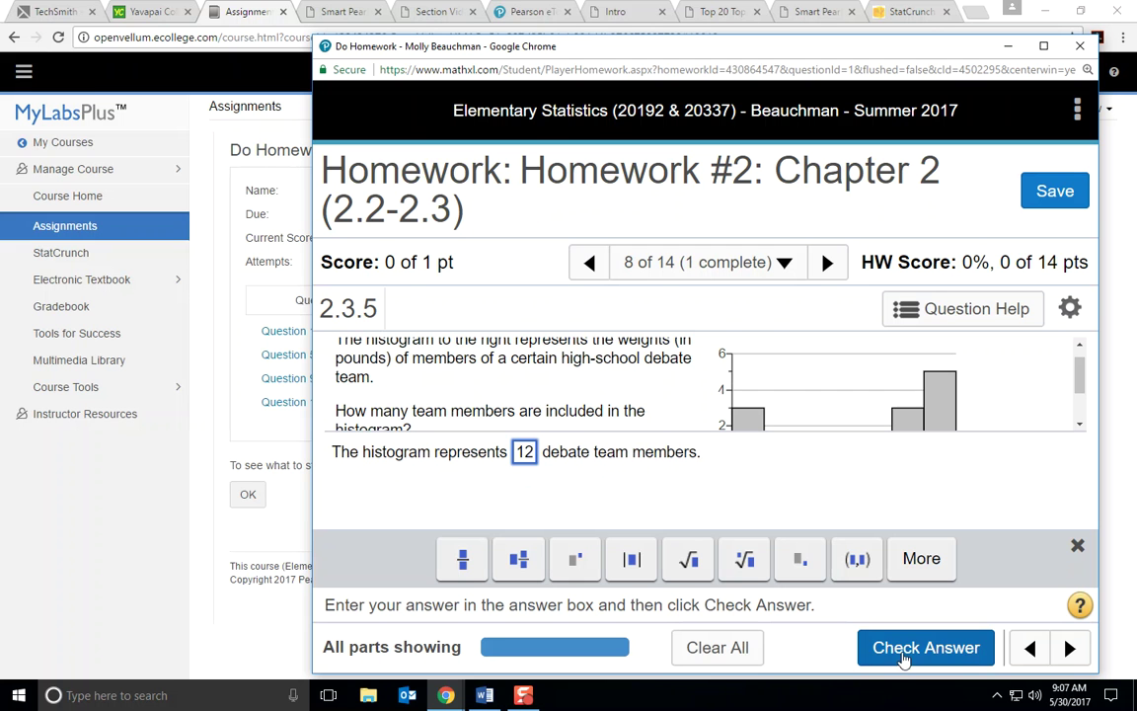
pyautogui.click(900, 648)
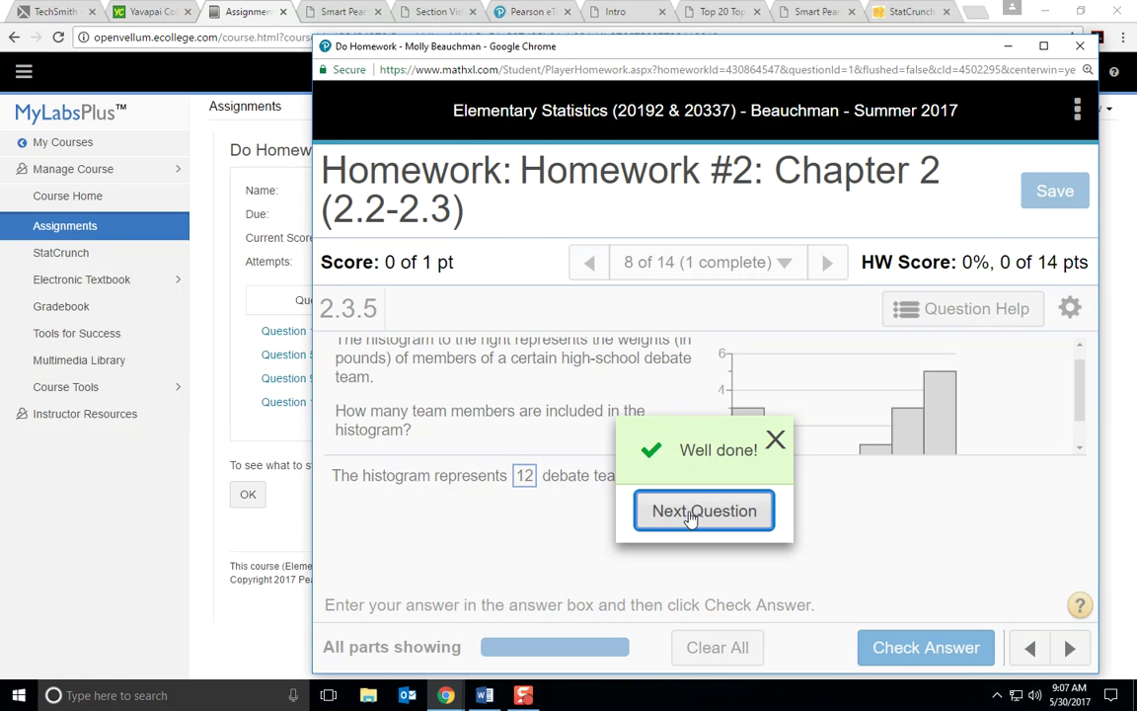
pyautogui.click(691, 514)
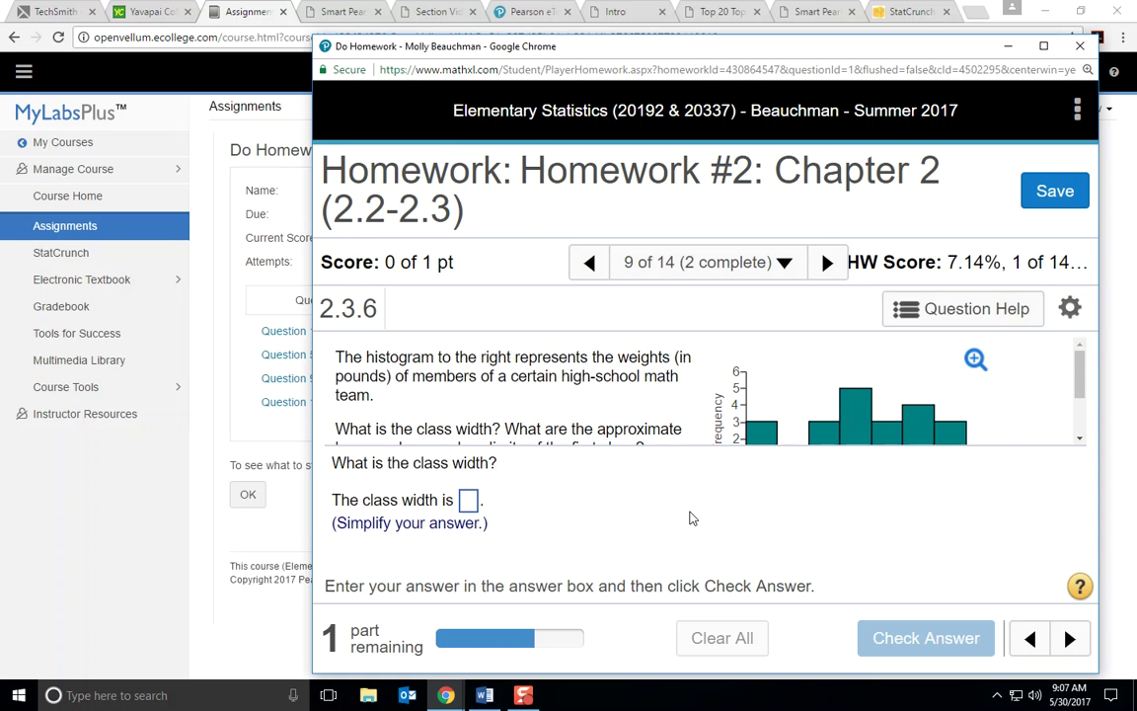
# - Enter 5 as the class width and submit it for every attempt, including the final check, dismissing the feedback each time
pyautogui.click(468, 500)
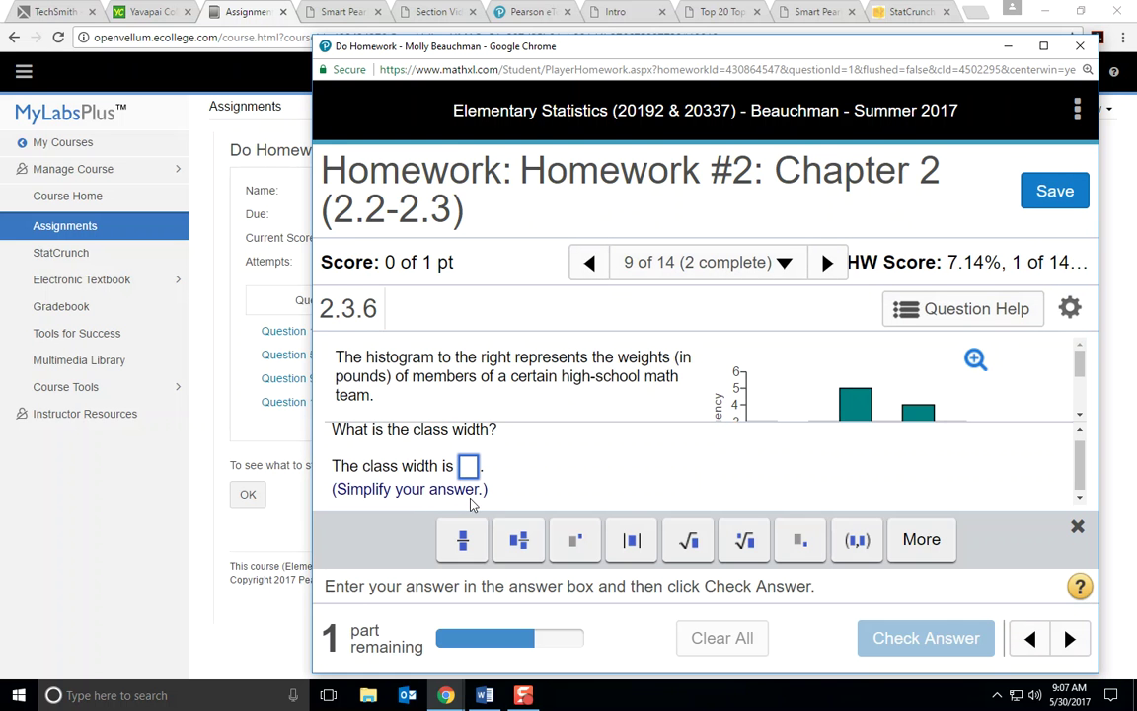
pyautogui.write('5')
pyautogui.click(915, 638)
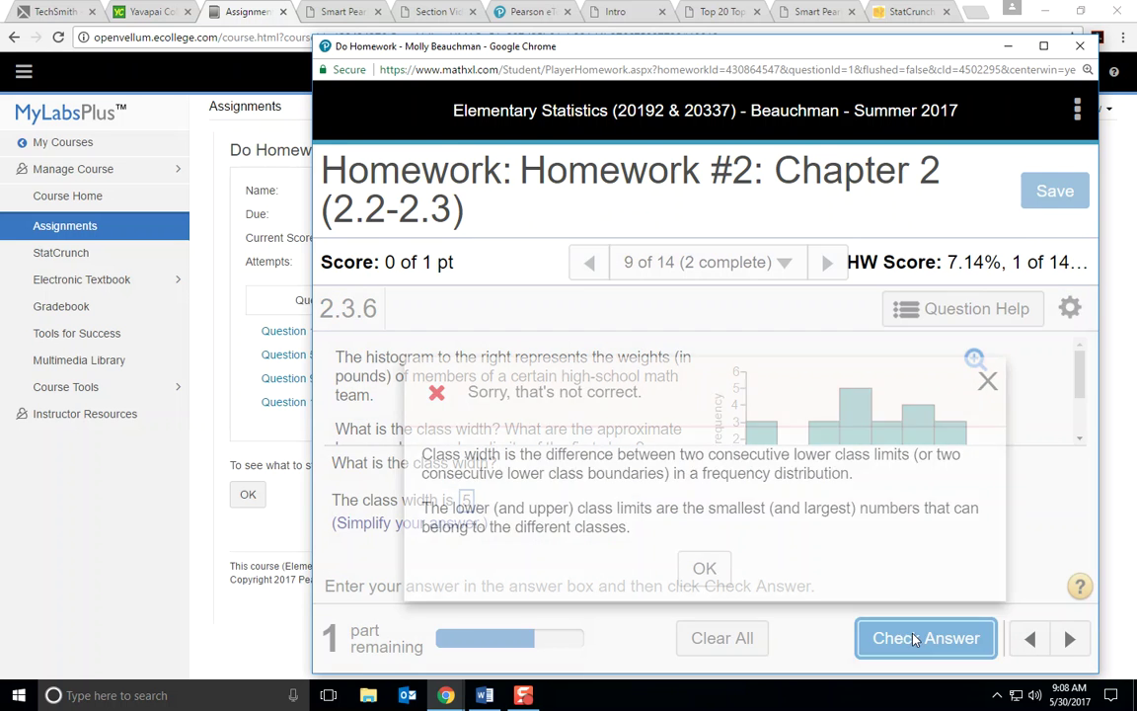
pyautogui.click(691, 569)
pyautogui.click(893, 637)
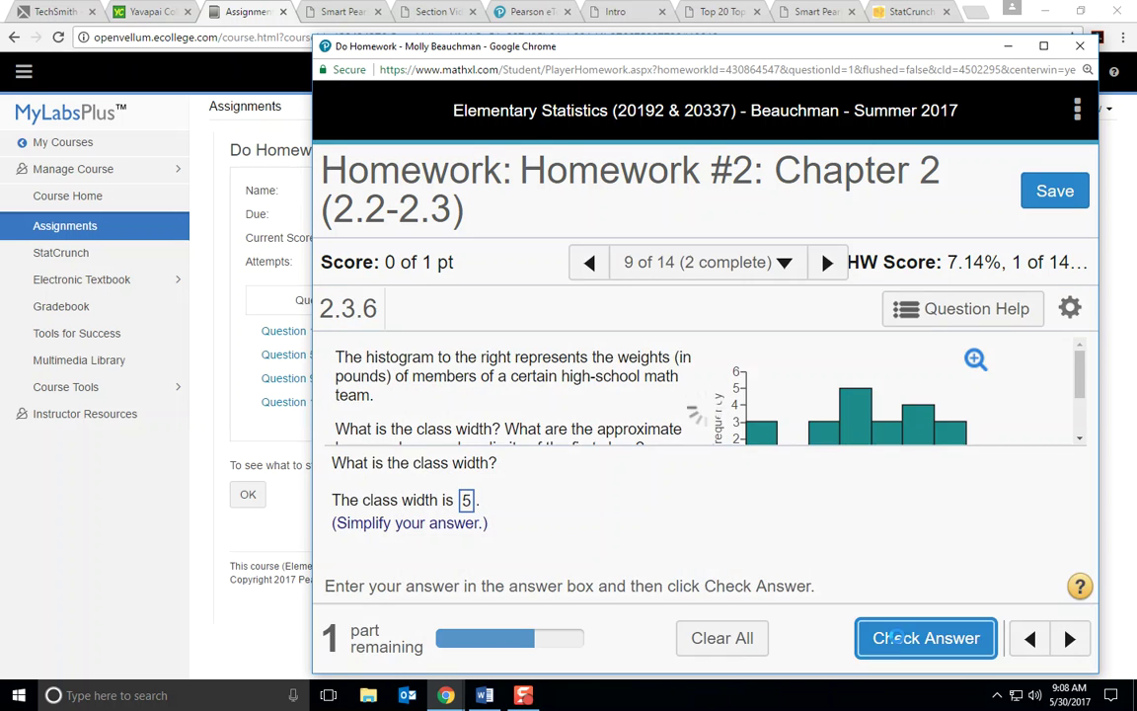
pyautogui.click(705, 569)
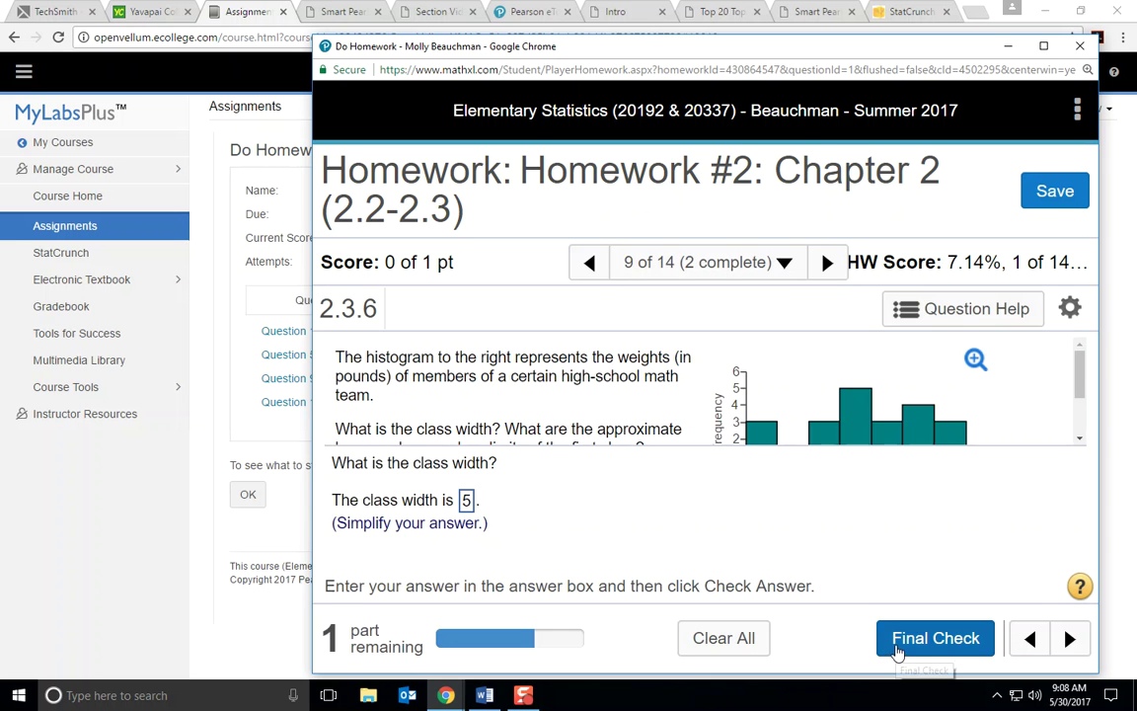
pyautogui.click(932, 637)
pyautogui.click(703, 568)
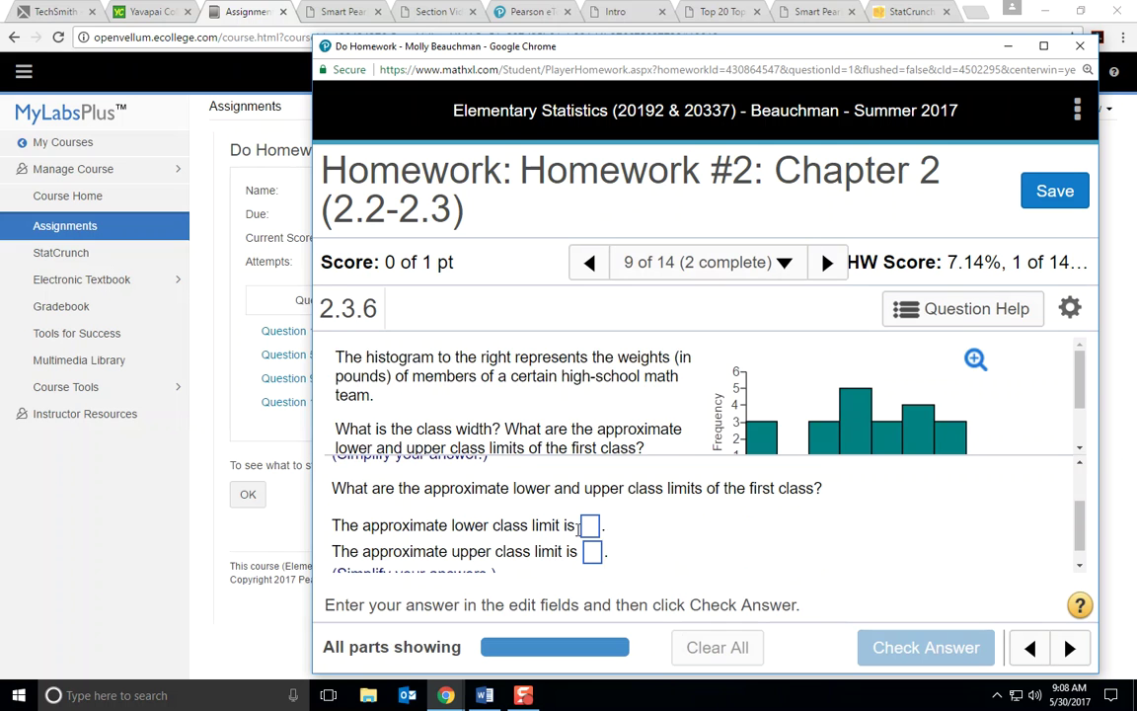
# - Enter 5 and 1 as the first class's lower and upper limits, submit them for every attempt, and continue to the following question
pyautogui.scroll(-1, 1080, 388)
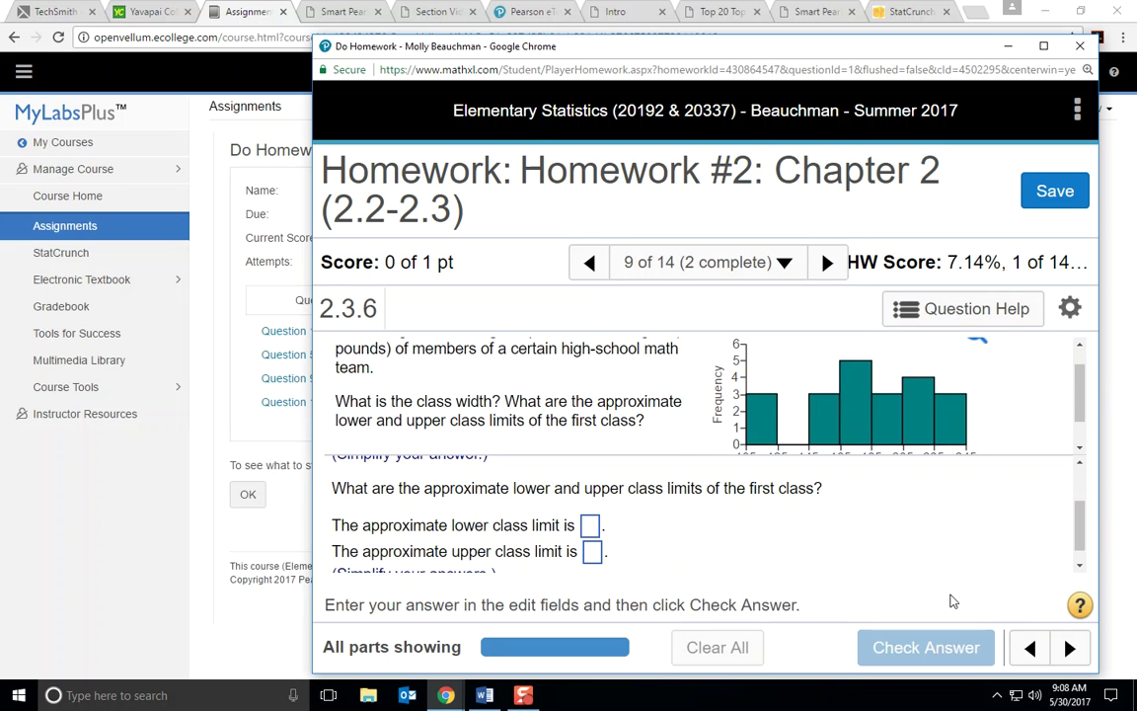
pyautogui.click(591, 527)
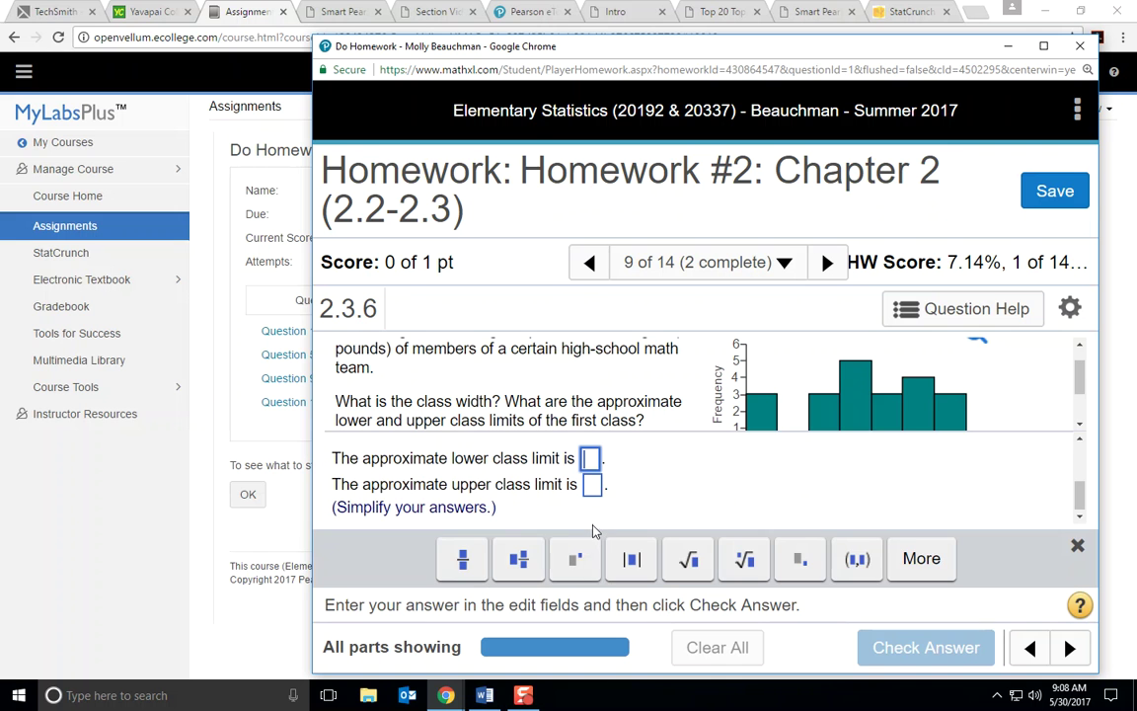
pyautogui.write('5')
pyautogui.press('Tab')
pyautogui.write('1')
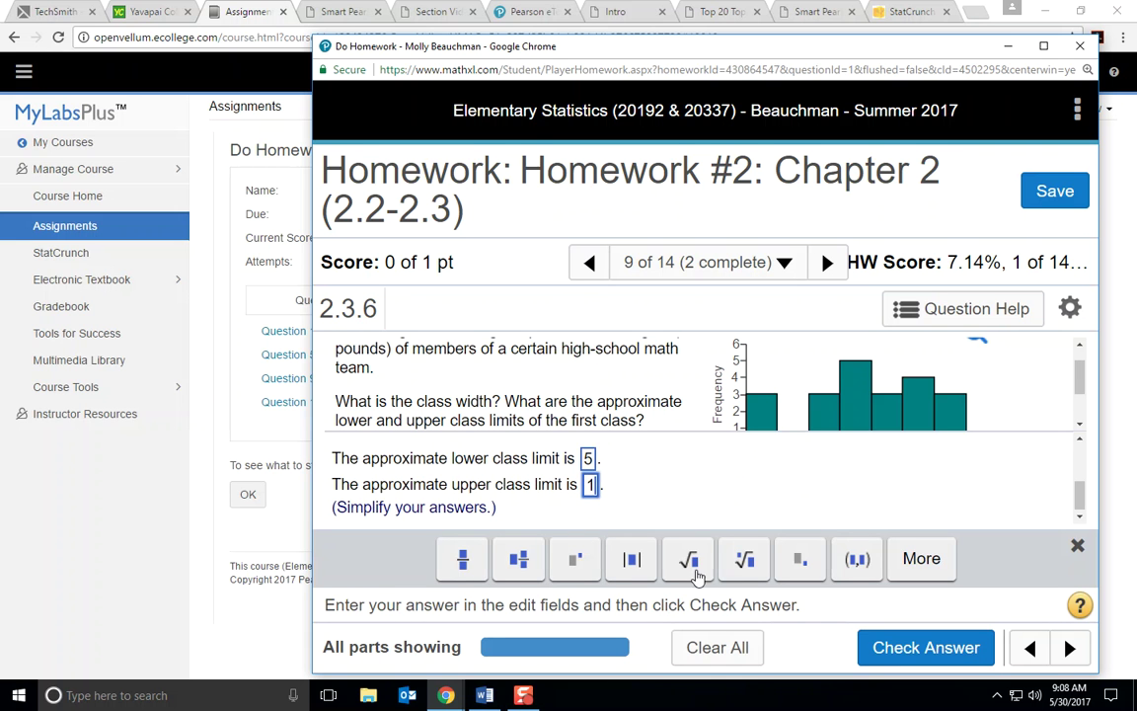
pyautogui.click(896, 648)
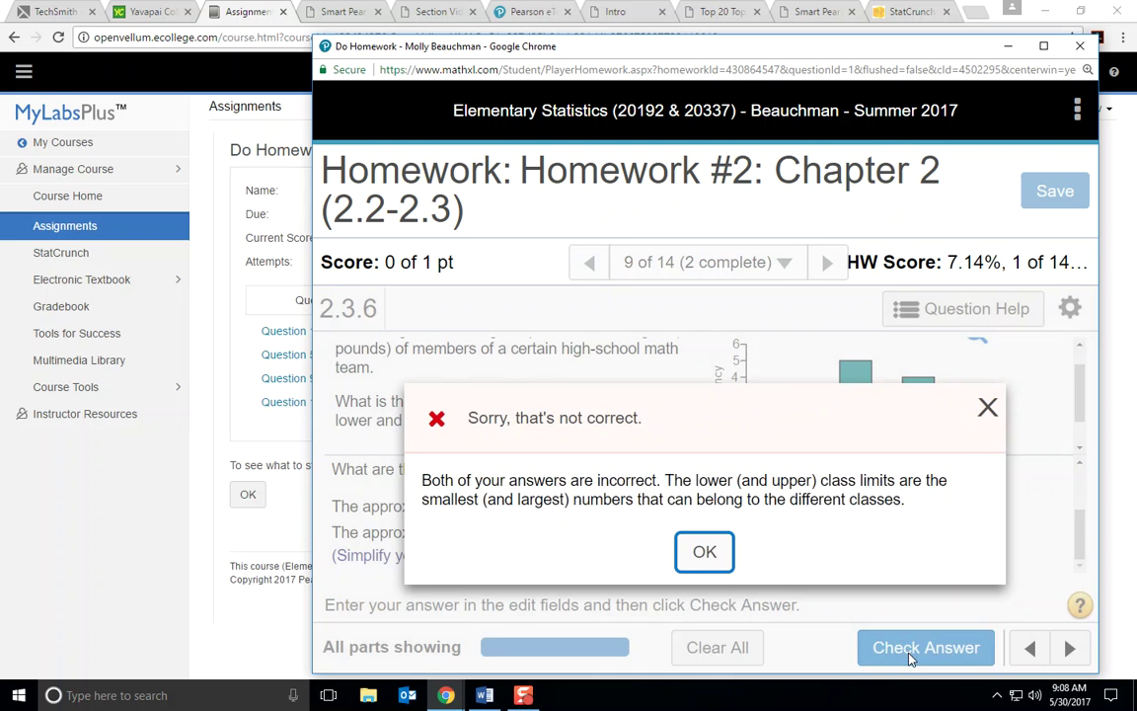
pyautogui.click(736, 570)
pyautogui.click(886, 653)
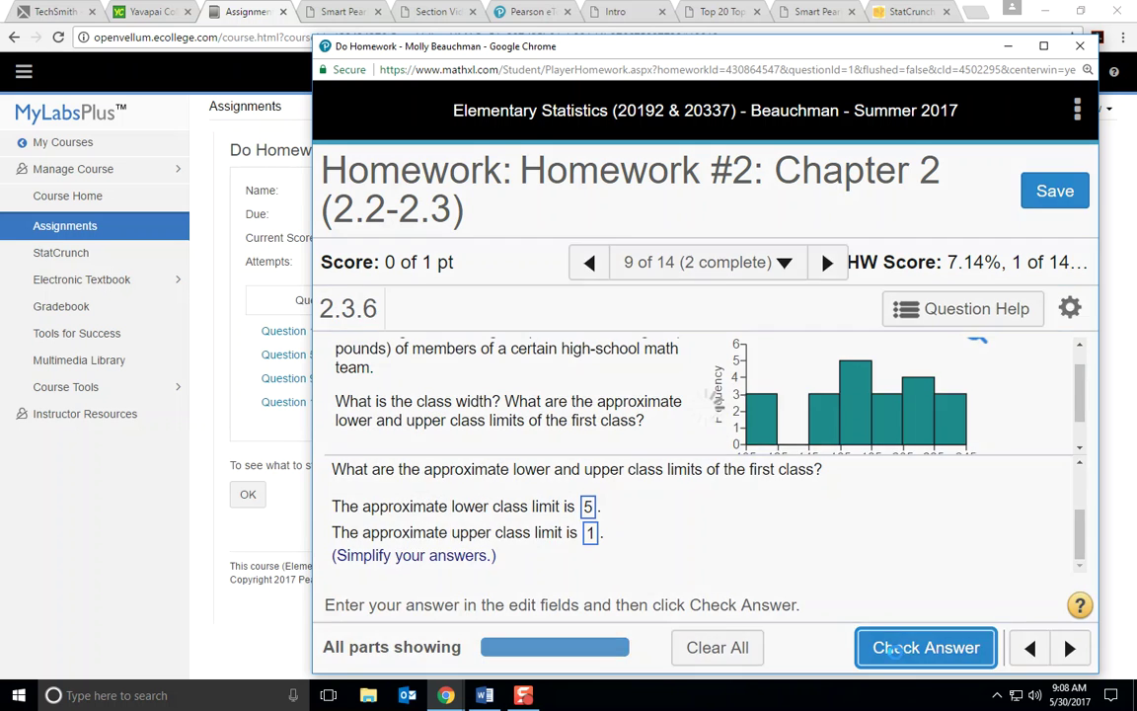
pyautogui.click(705, 551)
pyautogui.click(935, 646)
pyautogui.click(779, 568)
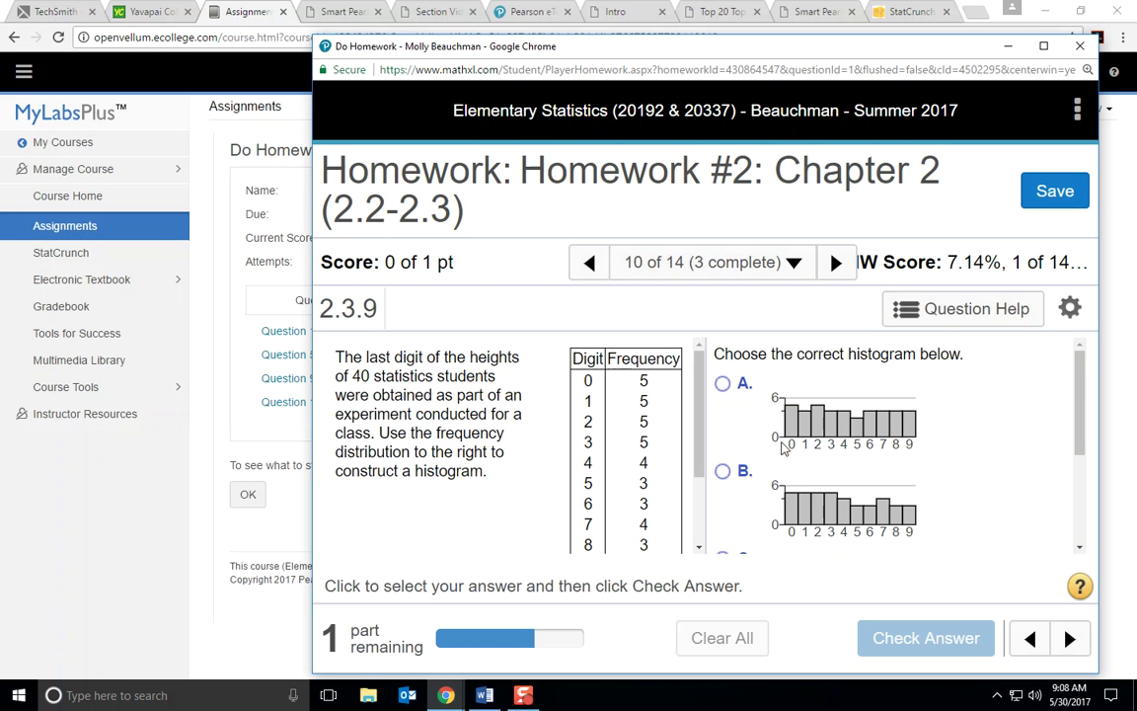
# - Check the question statuses in the Homework Overview, close it, and look over question 10's frequency table and histogram choices
pyautogui.click(797, 265)
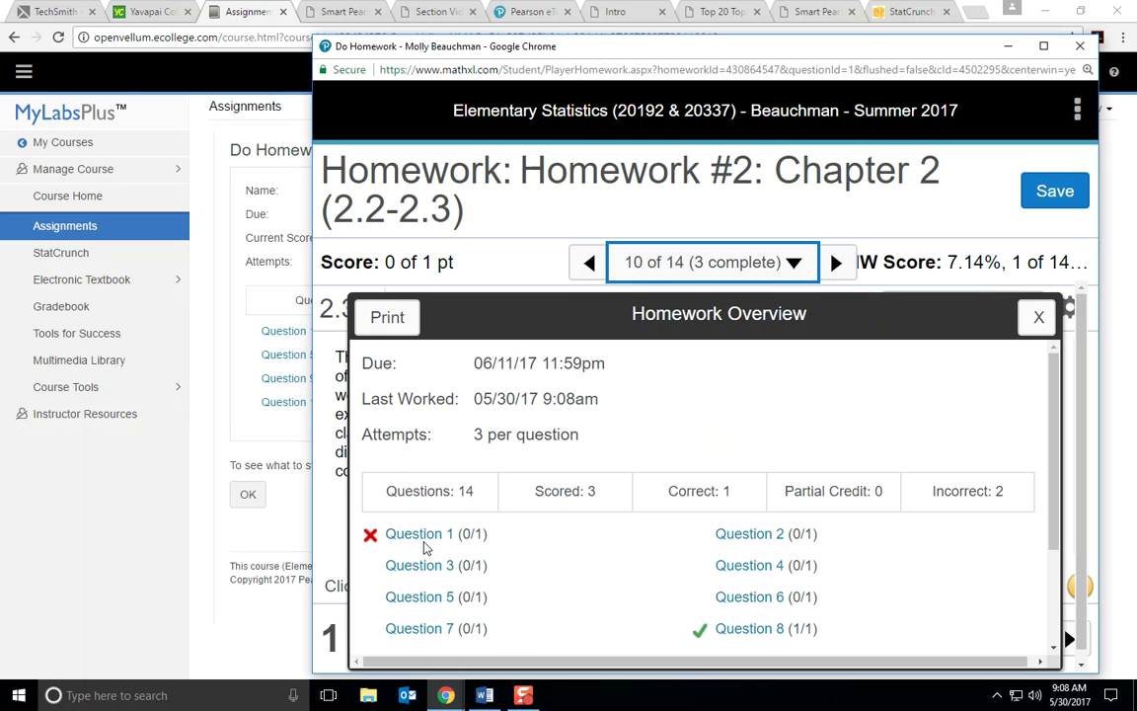
pyautogui.click(793, 268)
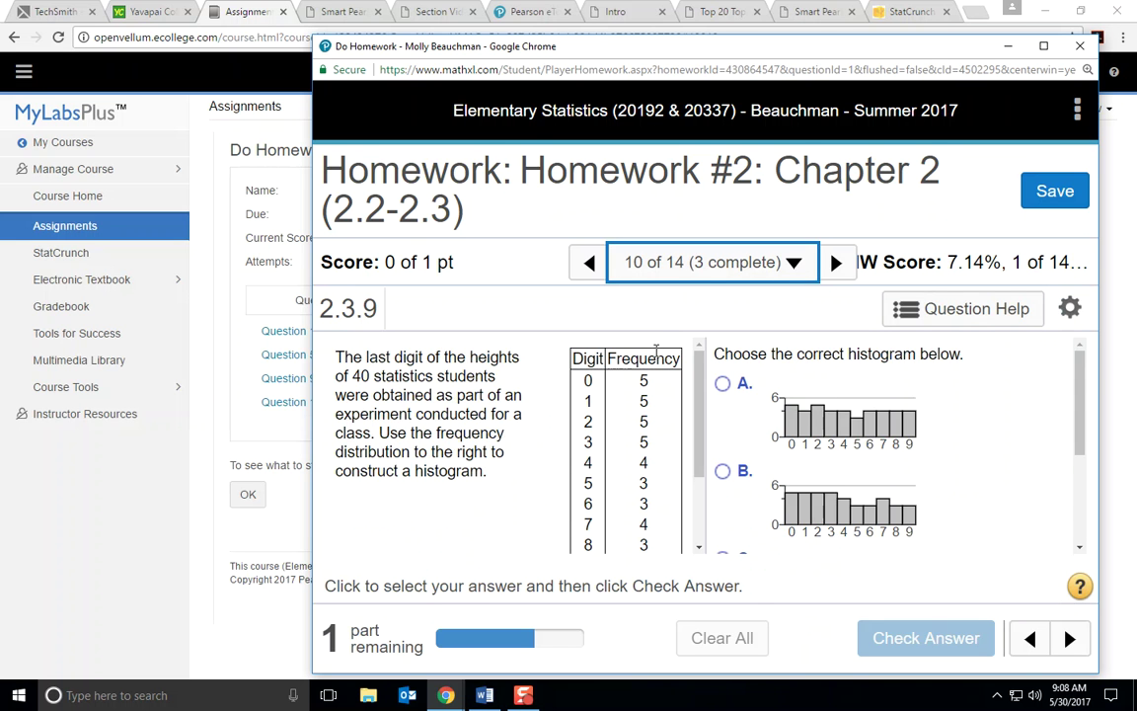
pyautogui.scroll(-2, 972, 395)
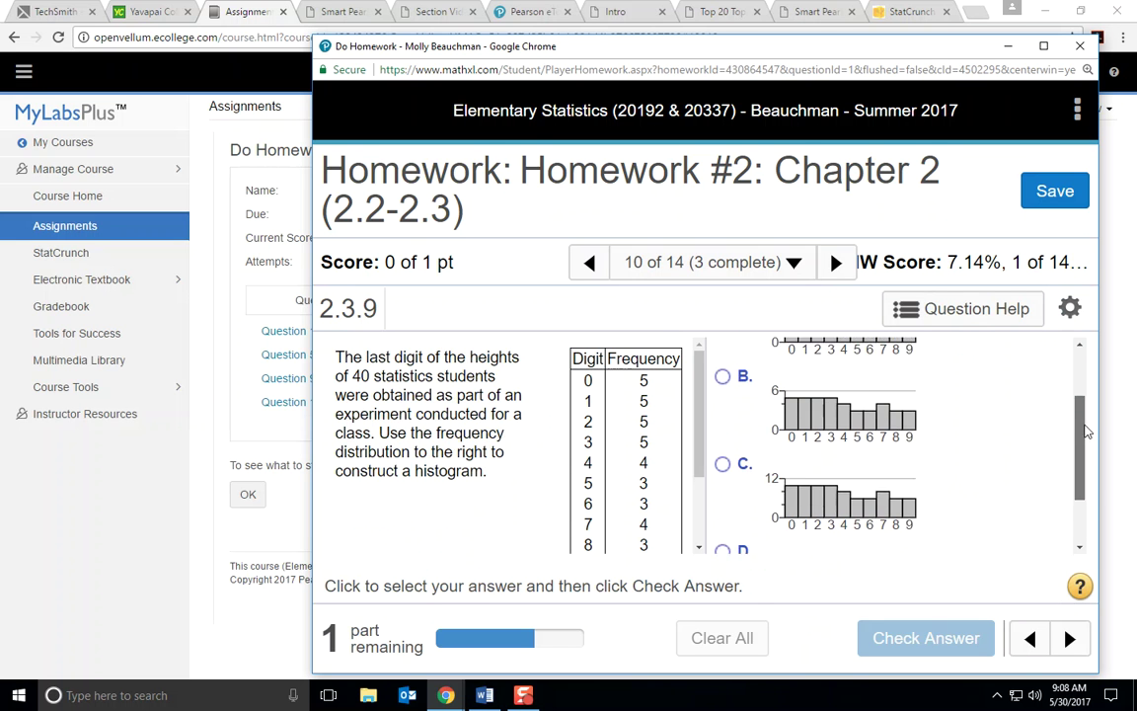
pyautogui.scroll(-3, 640, 365)
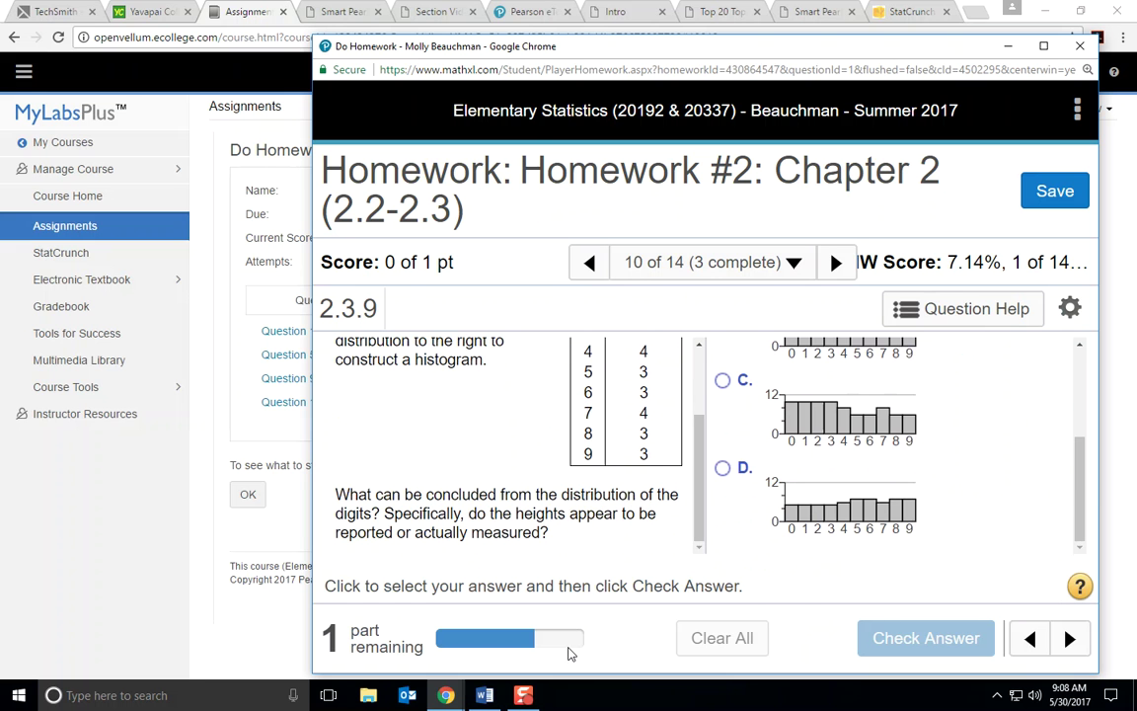
# - Choose histogram D and submit it for every attempt through the final check
pyautogui.click(725, 473)
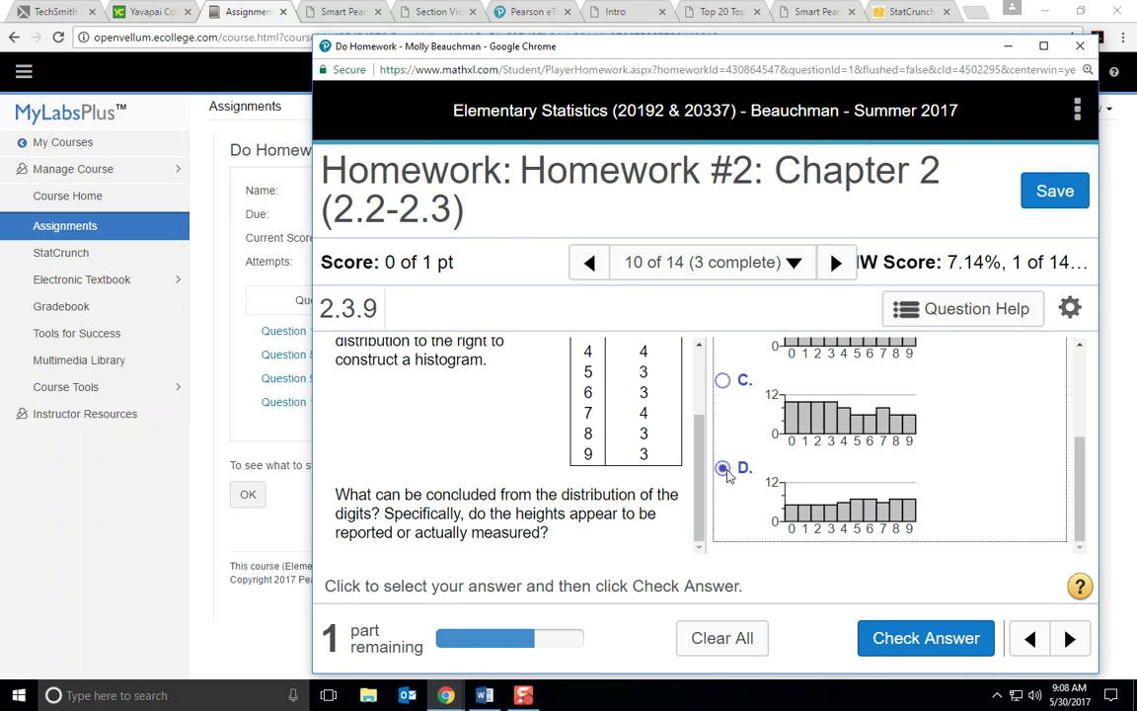
pyautogui.click(888, 631)
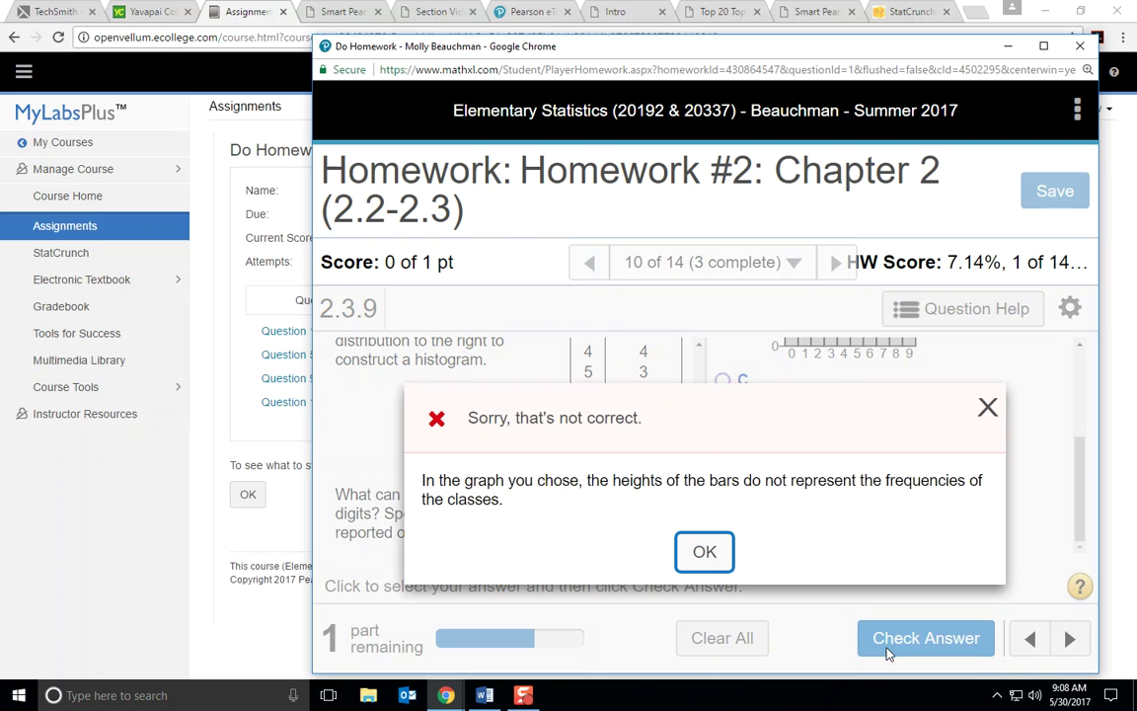
pyautogui.click(683, 558)
pyautogui.click(917, 635)
pyautogui.click(702, 569)
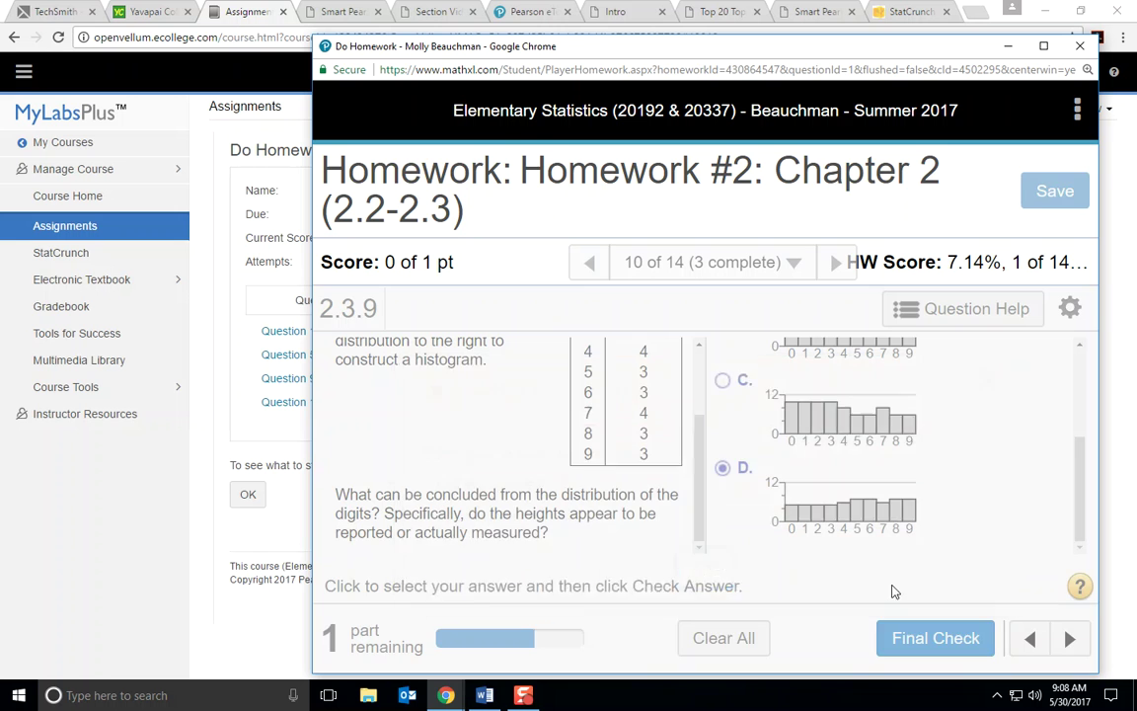
pyautogui.click(930, 641)
# - Choose answer B, that the data appears to be measured, and submit it until the attempts are used up
pyautogui.click(723, 461)
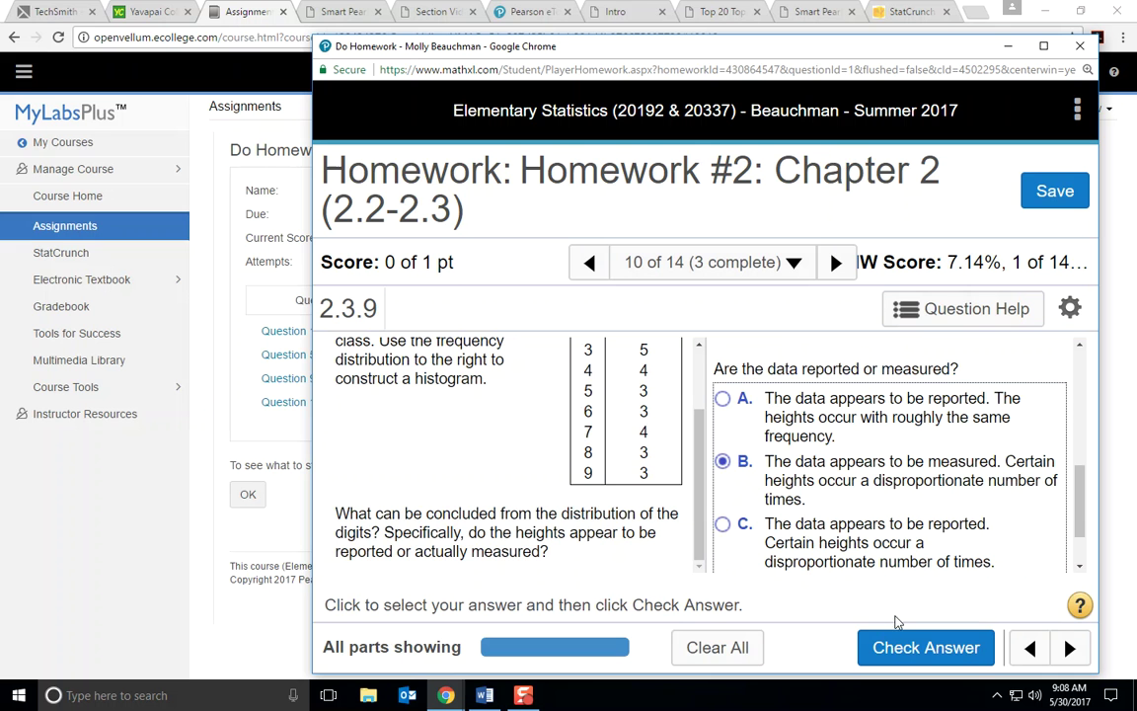
pyautogui.click(903, 646)
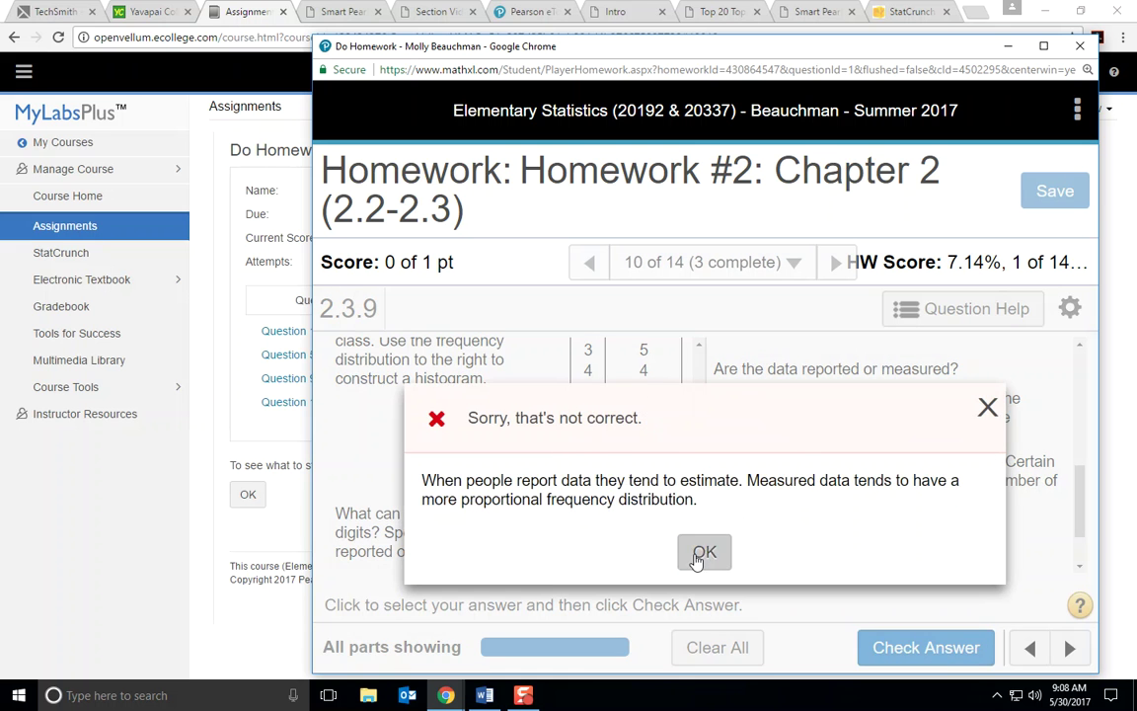
pyautogui.click(693, 554)
pyautogui.click(928, 646)
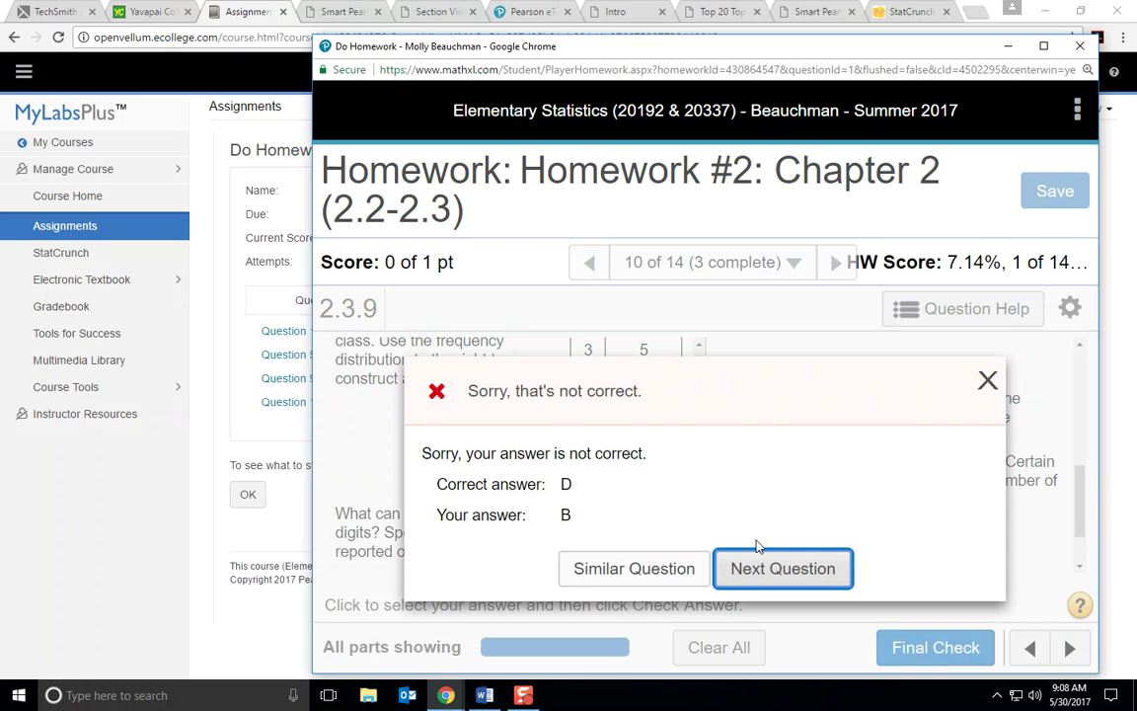
# - Load a similar version of question 10, then close the homework window and return to the assignment's question list
pyautogui.click(617, 570)
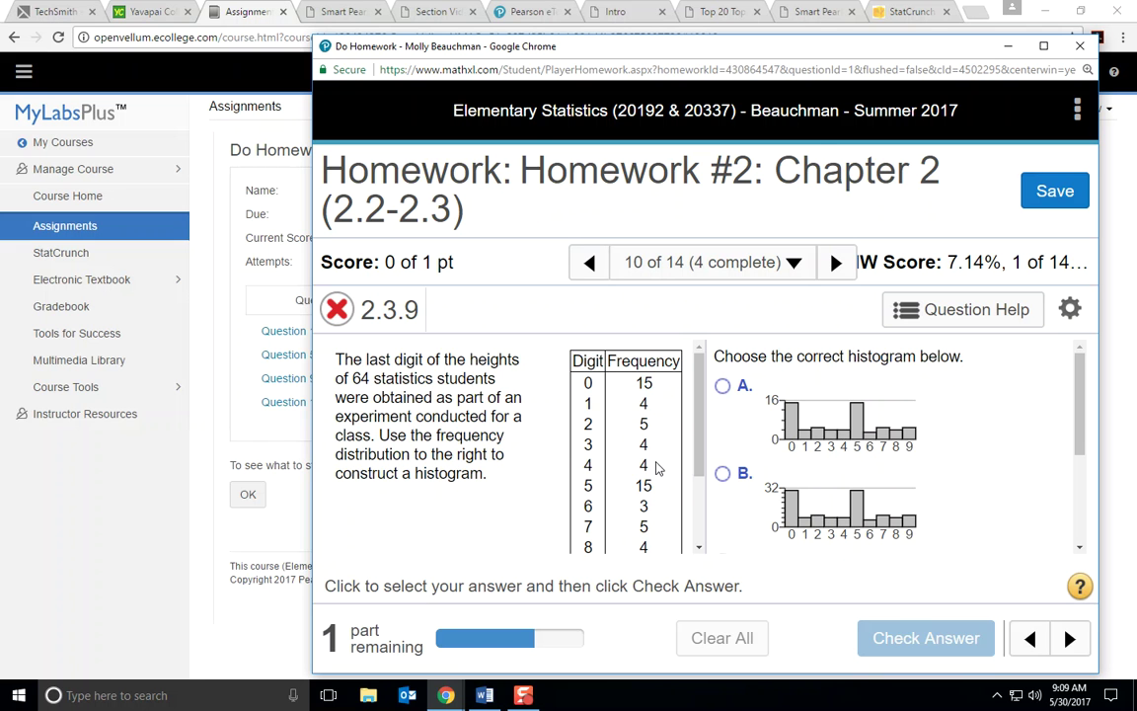
pyautogui.click(1078, 49)
pyautogui.click(696, 153)
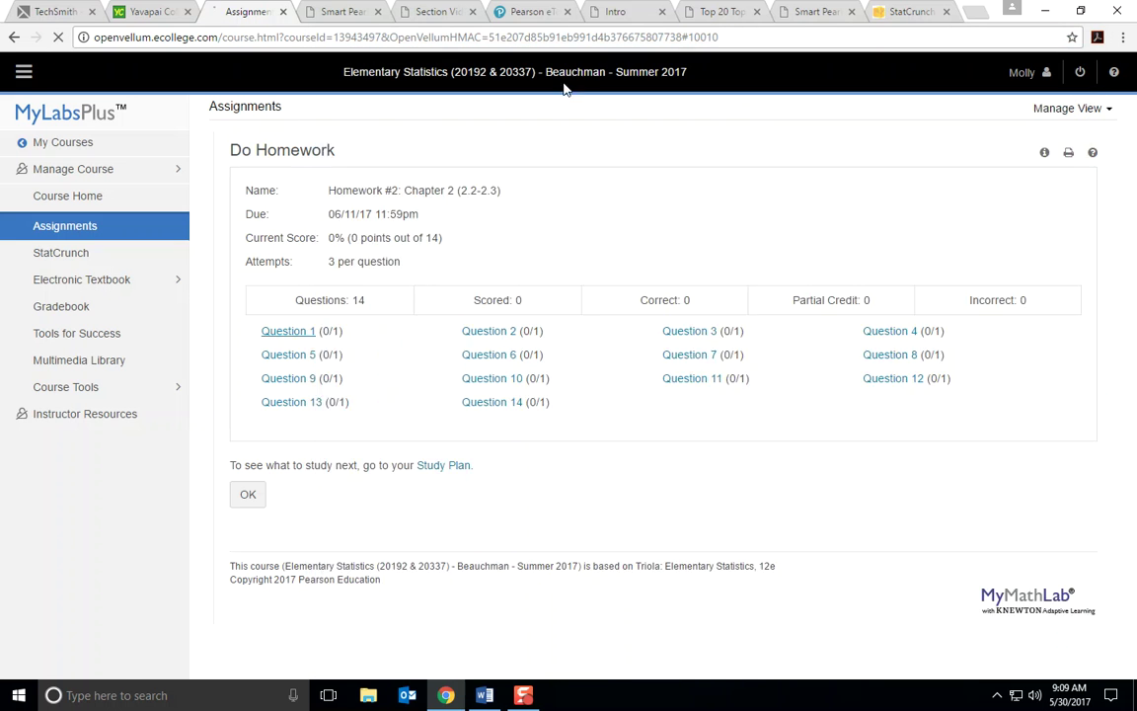
# - Filter the course assignments to Quizzes & Tests, open Quiz #1: Chapters 1, 2 and 3, and start the test
pyautogui.click(79, 229)
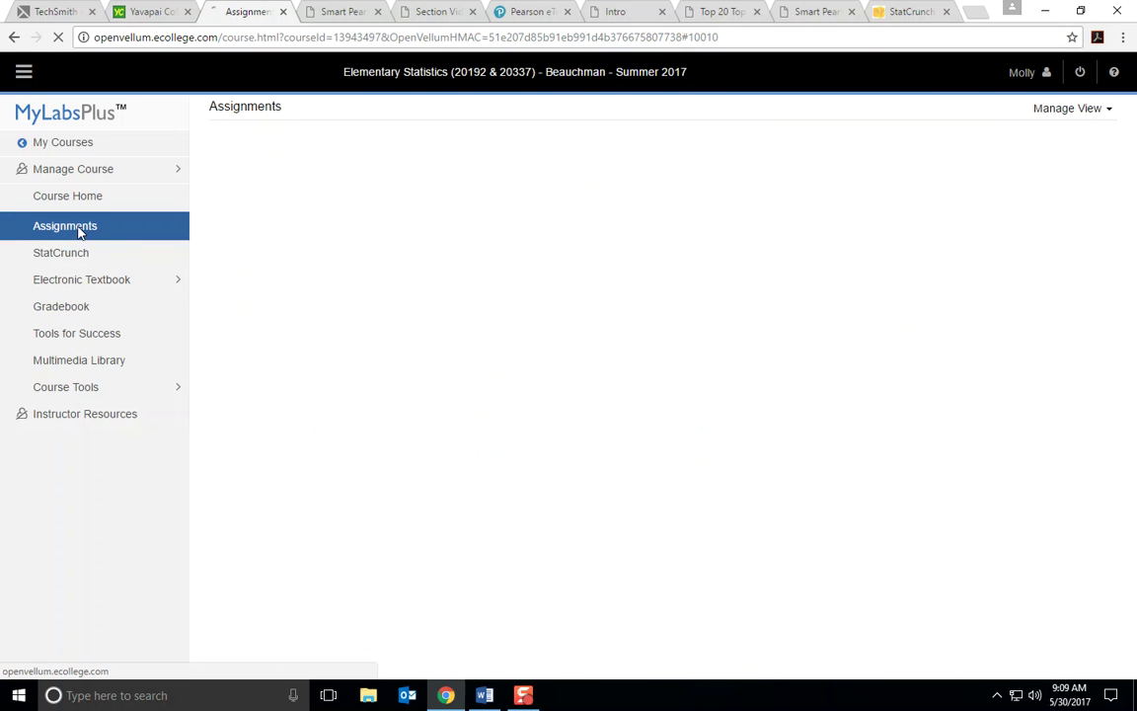
pyautogui.click(262, 223)
pyautogui.click(259, 290)
pyautogui.click(373, 346)
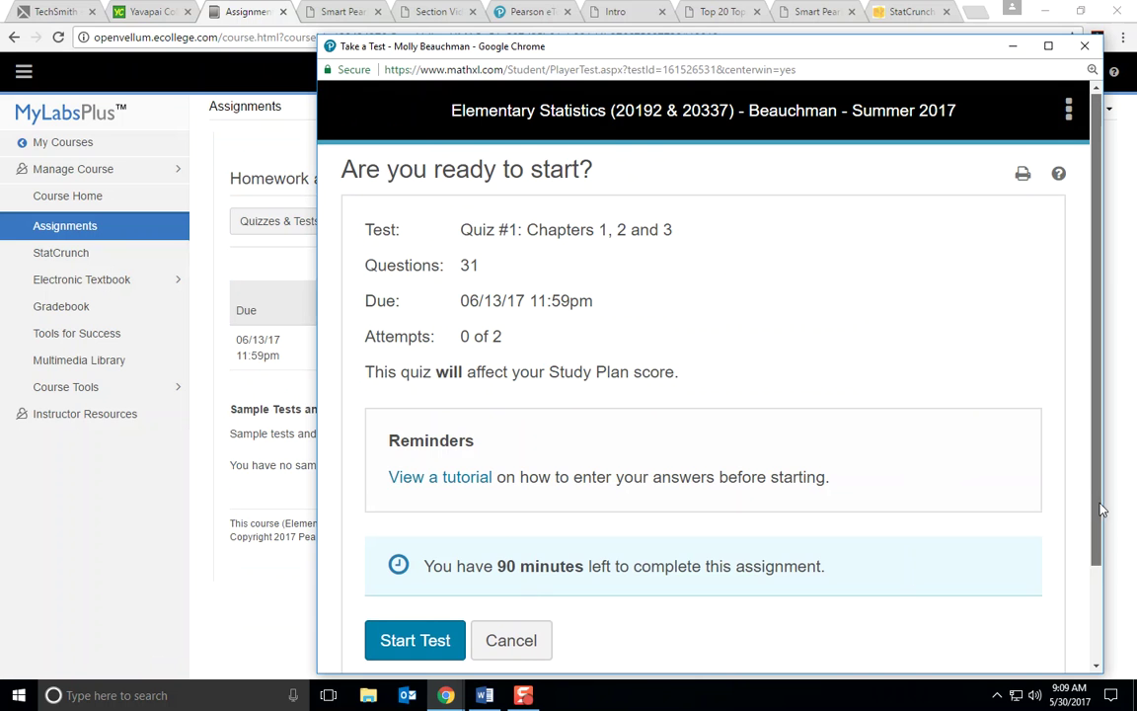
pyautogui.scroll(-3, 1097, 513)
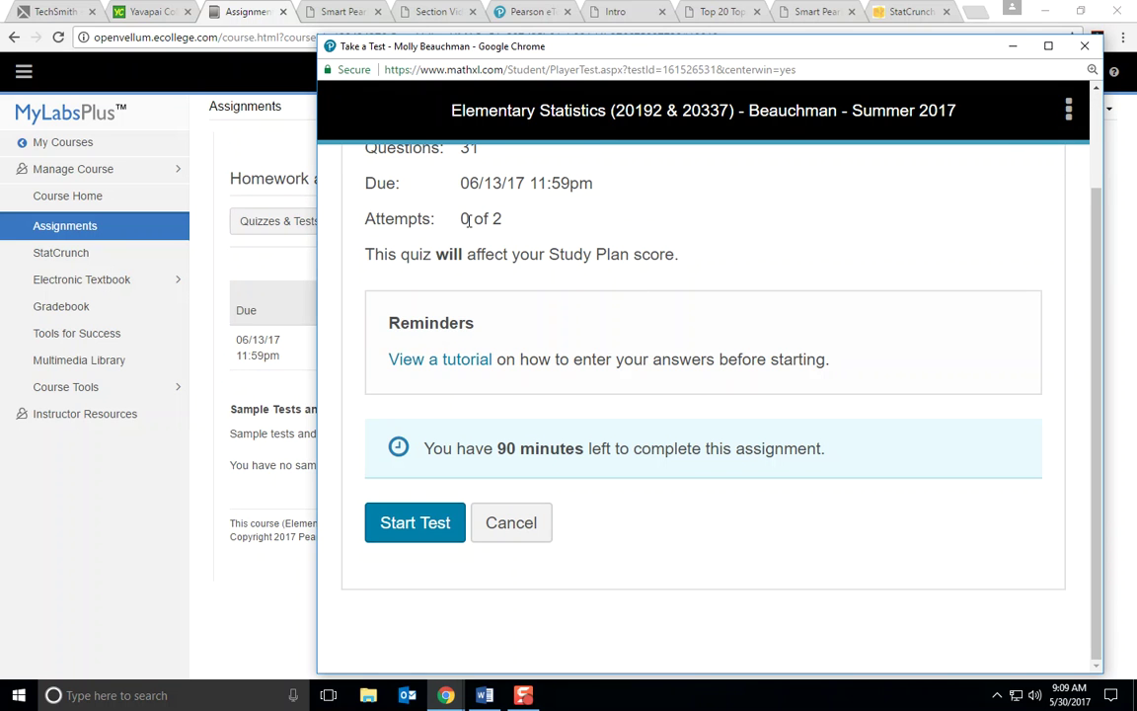
pyautogui.click(419, 531)
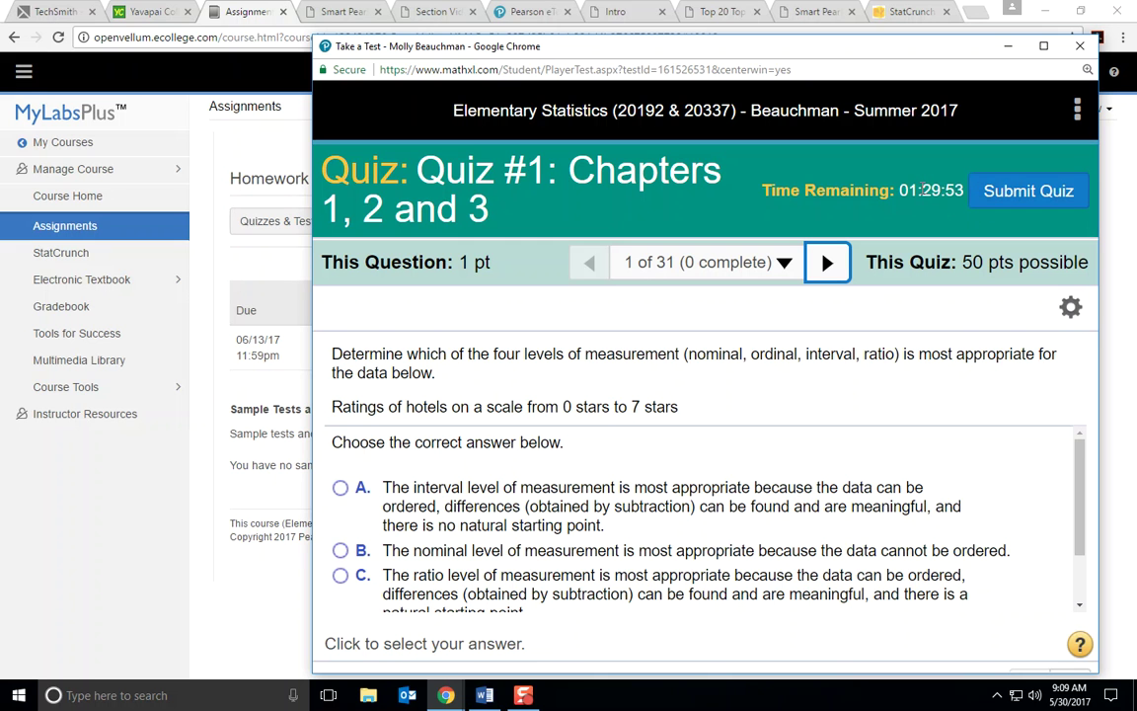
# - Leave the running quiz without submitting it, reopen Quiz #1 from the assignments list and resume the test
pyautogui.click(1081, 48)
pyautogui.click(774, 158)
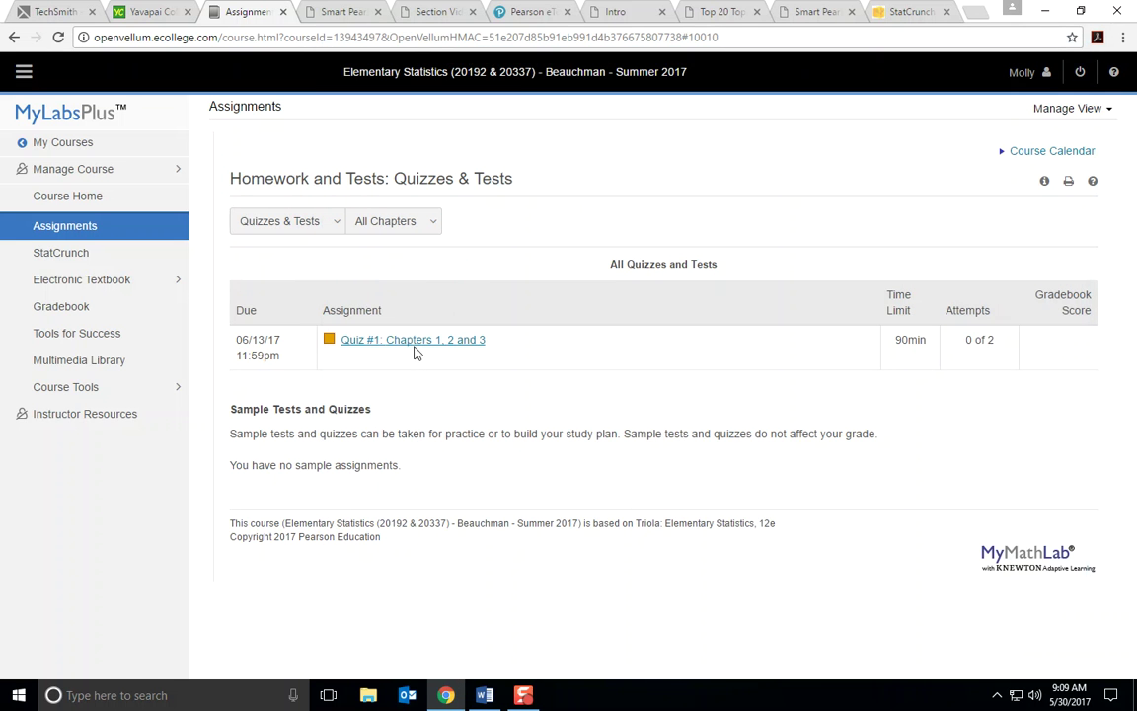
pyautogui.click(416, 352)
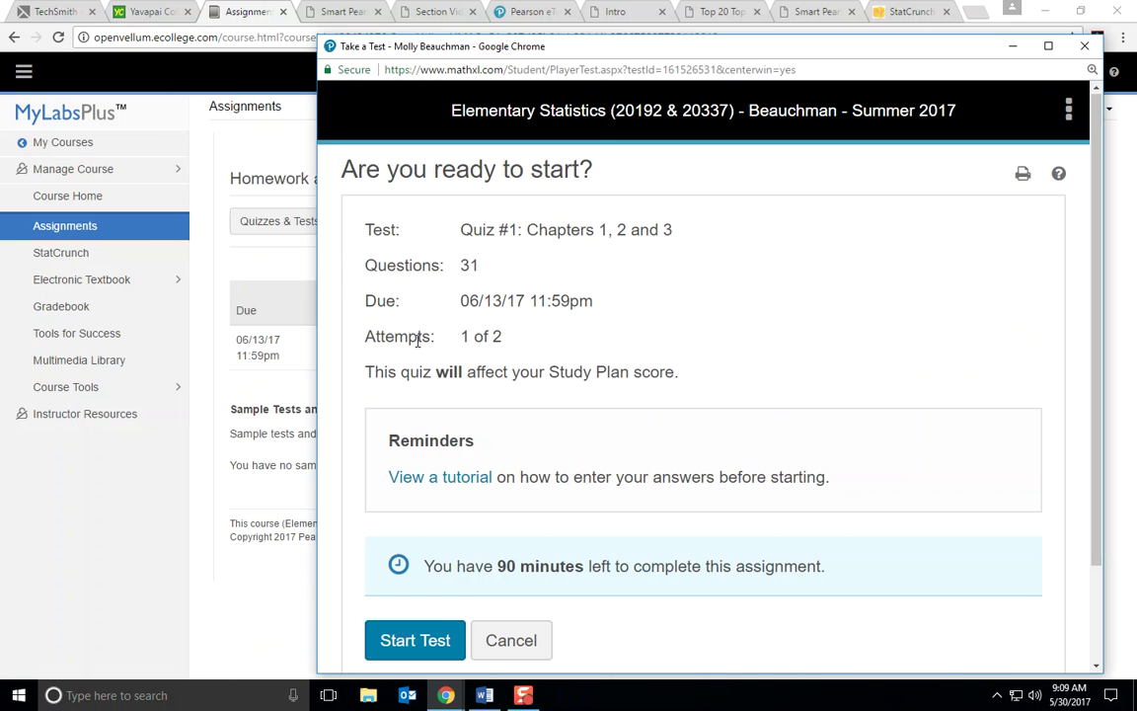
pyautogui.click(430, 637)
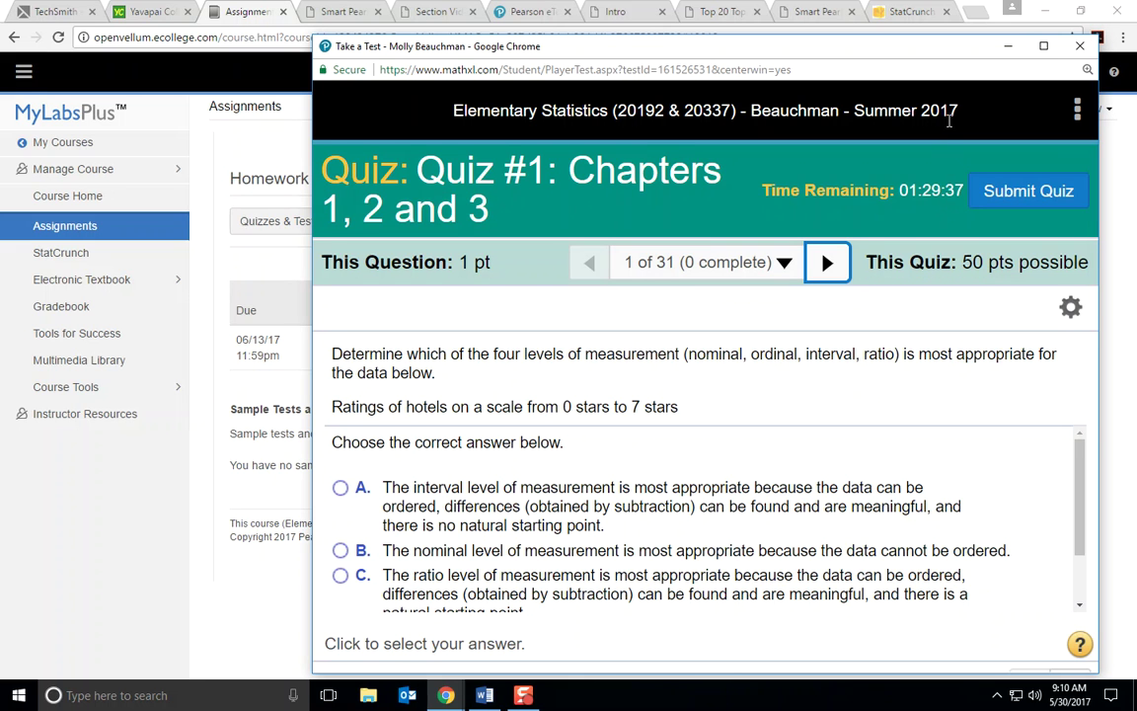
# - Submit the unanswered quiz, confirm the submission, and look through the Quiz Summary down to its review options
pyautogui.click(1026, 190)
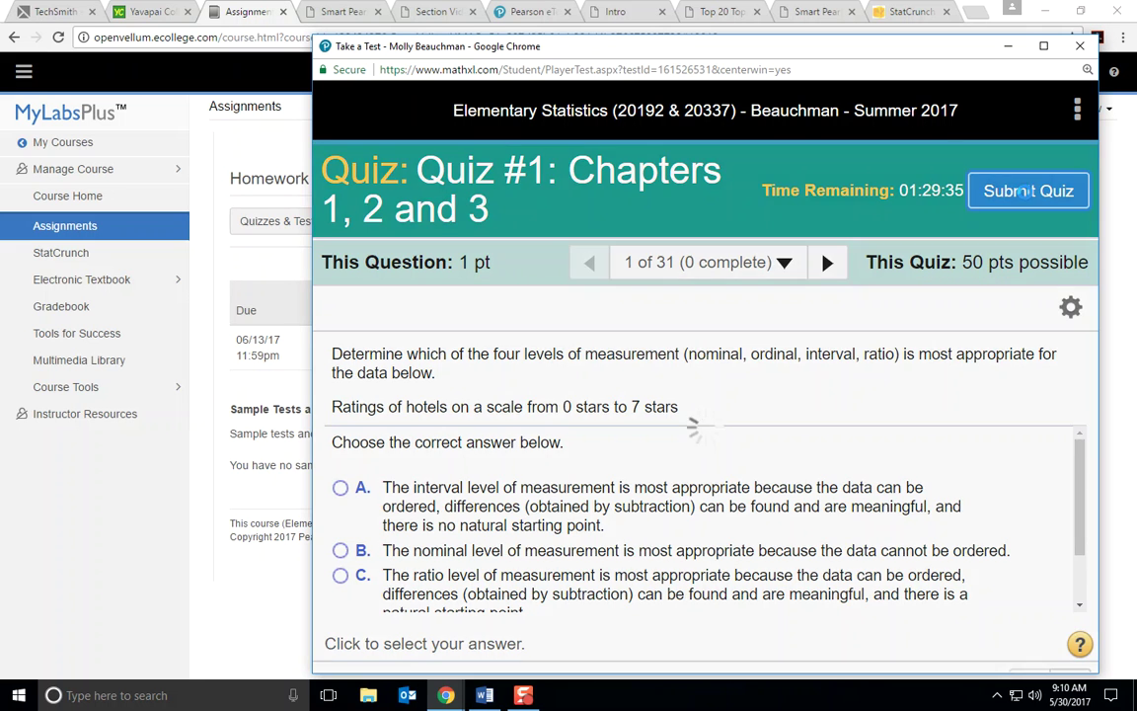
pyautogui.click(736, 489)
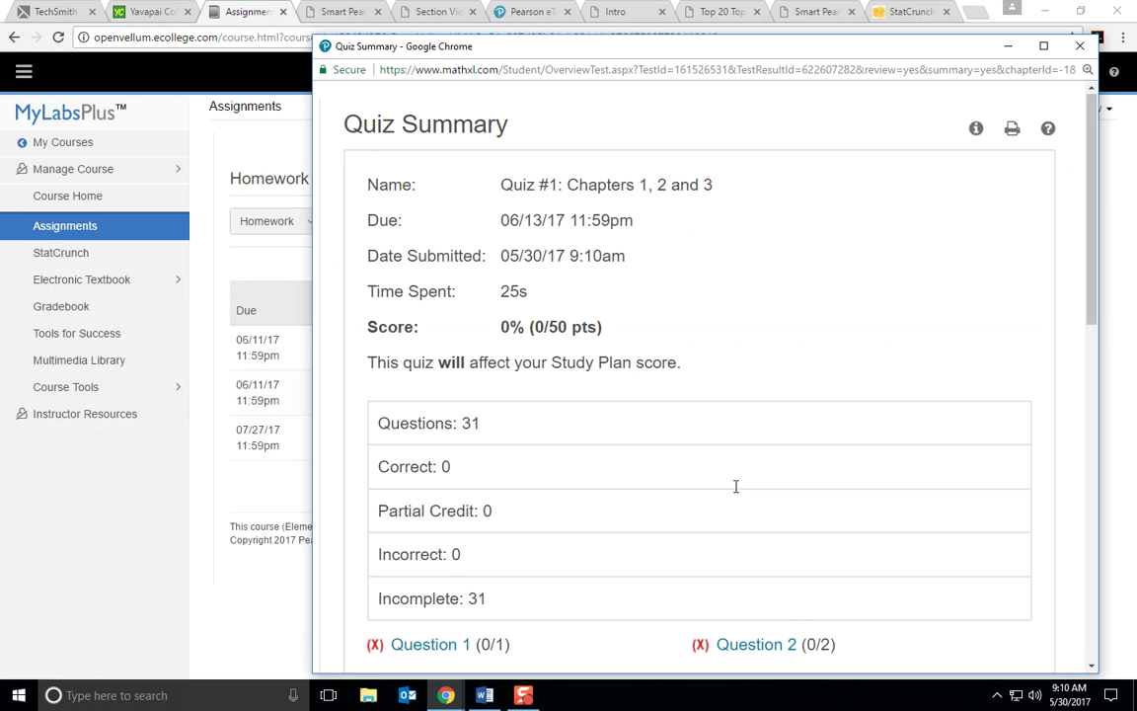
pyautogui.moveTo(1093, 309); pyautogui.dragTo(1093, 605)
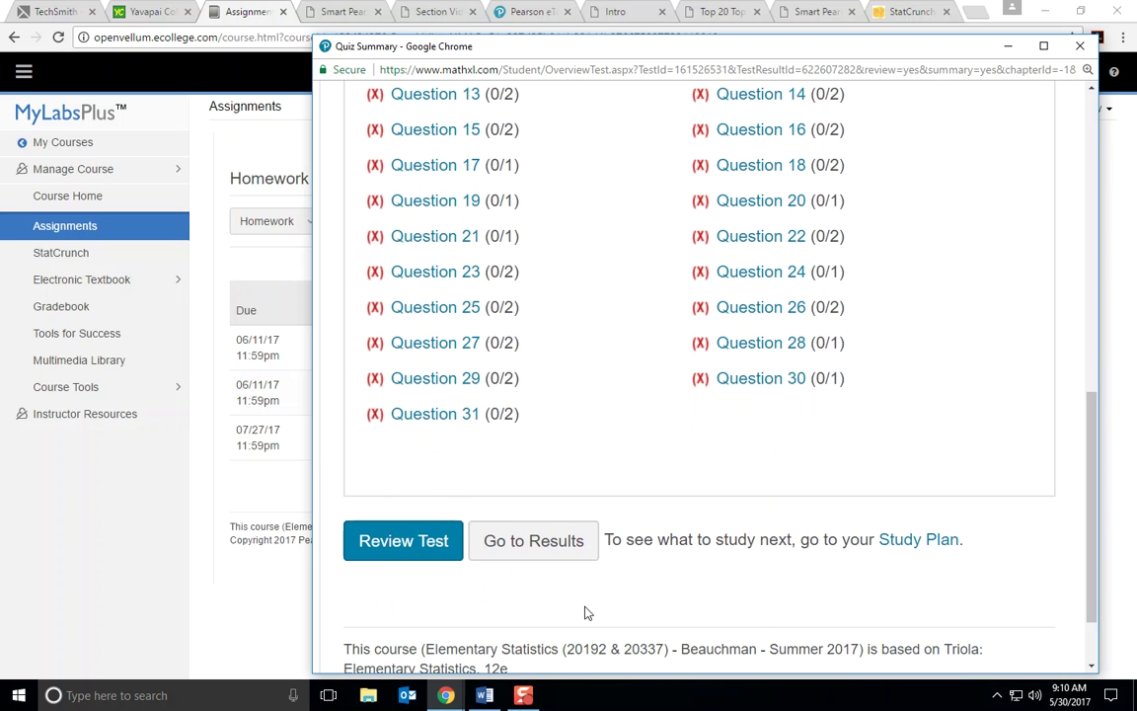
# - Review the submitted test, look at the correct answer to question 1, and close the review window
pyautogui.click(402, 542)
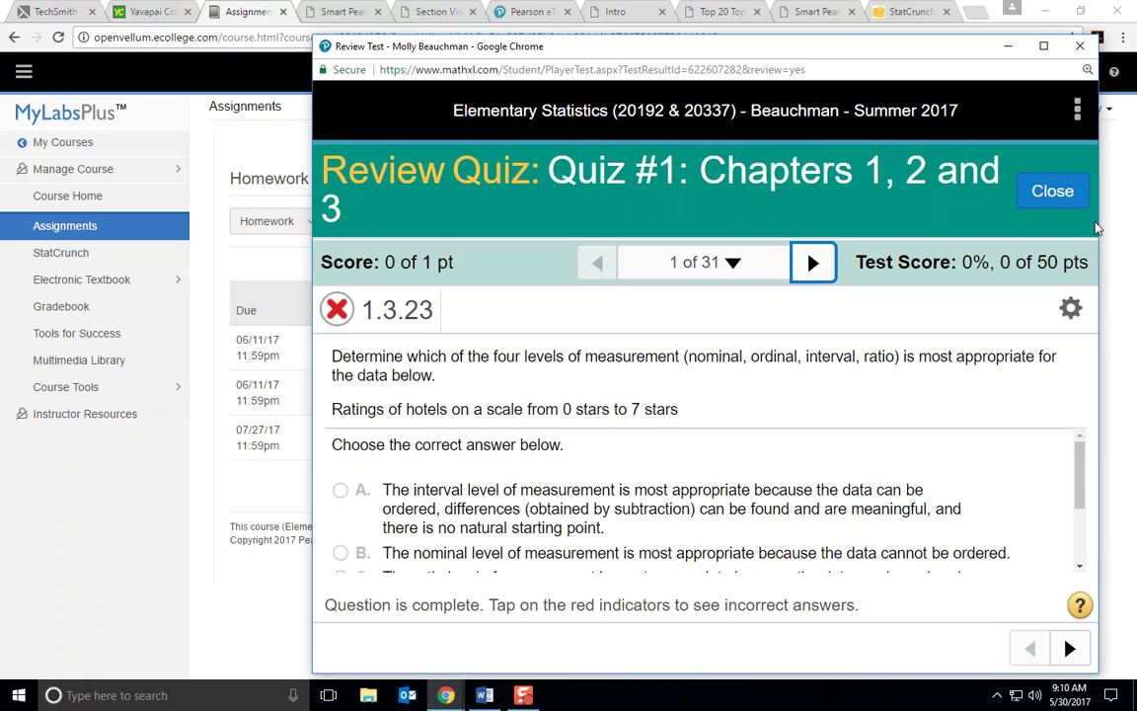
pyautogui.moveTo(1084, 464); pyautogui.dragTo(1083, 525)
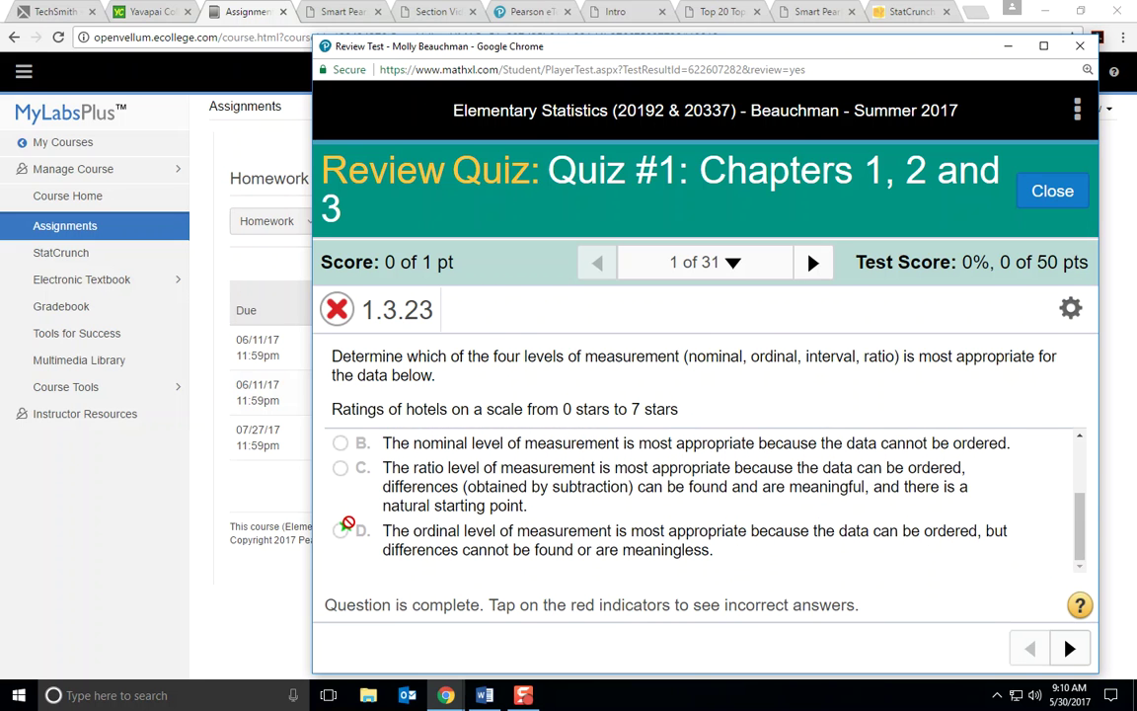
pyautogui.click(1080, 46)
# - List all assignments, open the second attempt of Quiz #1 and close its window without starting the test
pyautogui.click(277, 230)
pyautogui.click(276, 245)
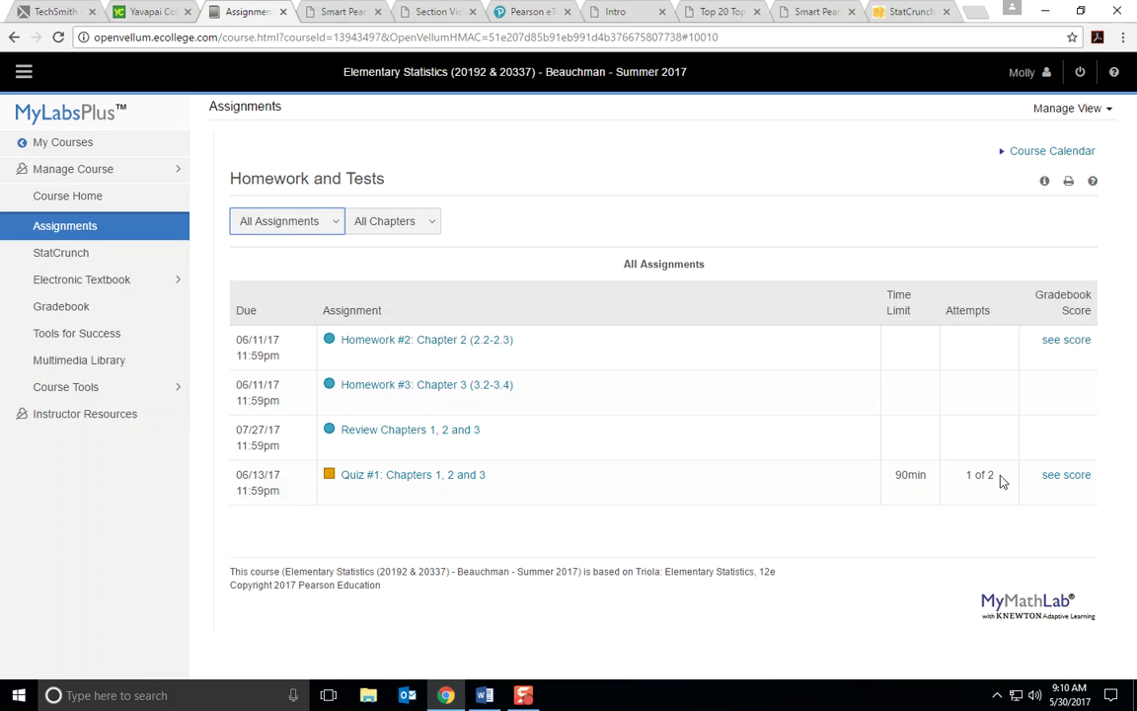
pyautogui.click(365, 478)
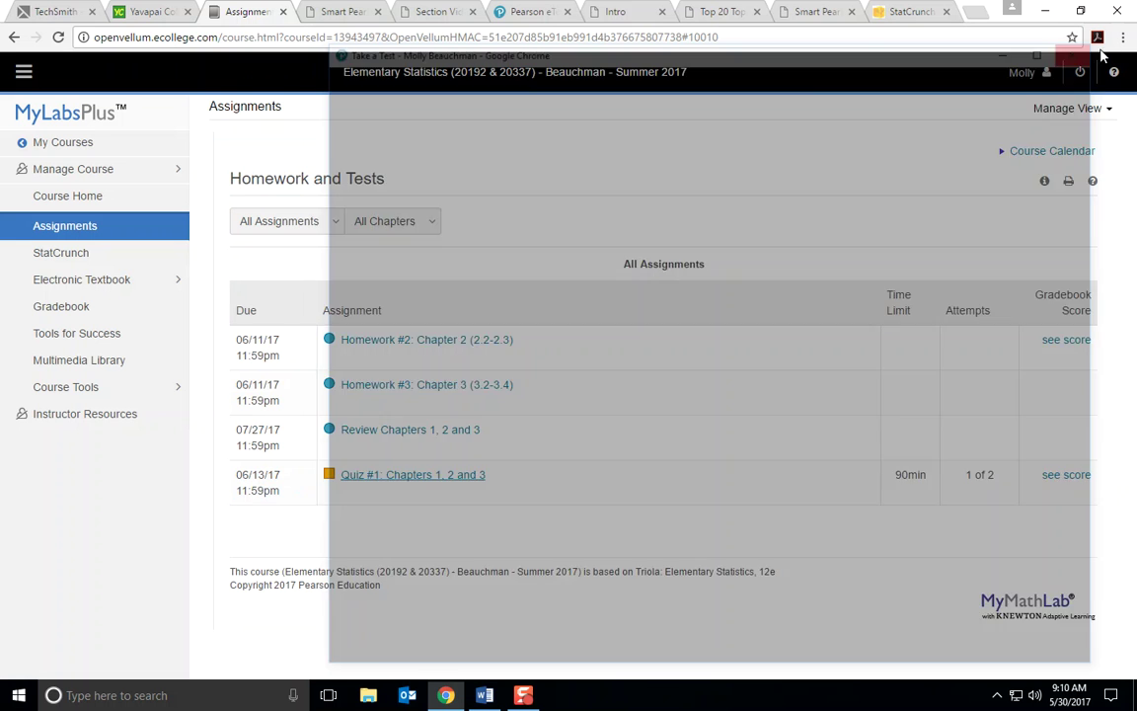
pyautogui.click(1008, 46)
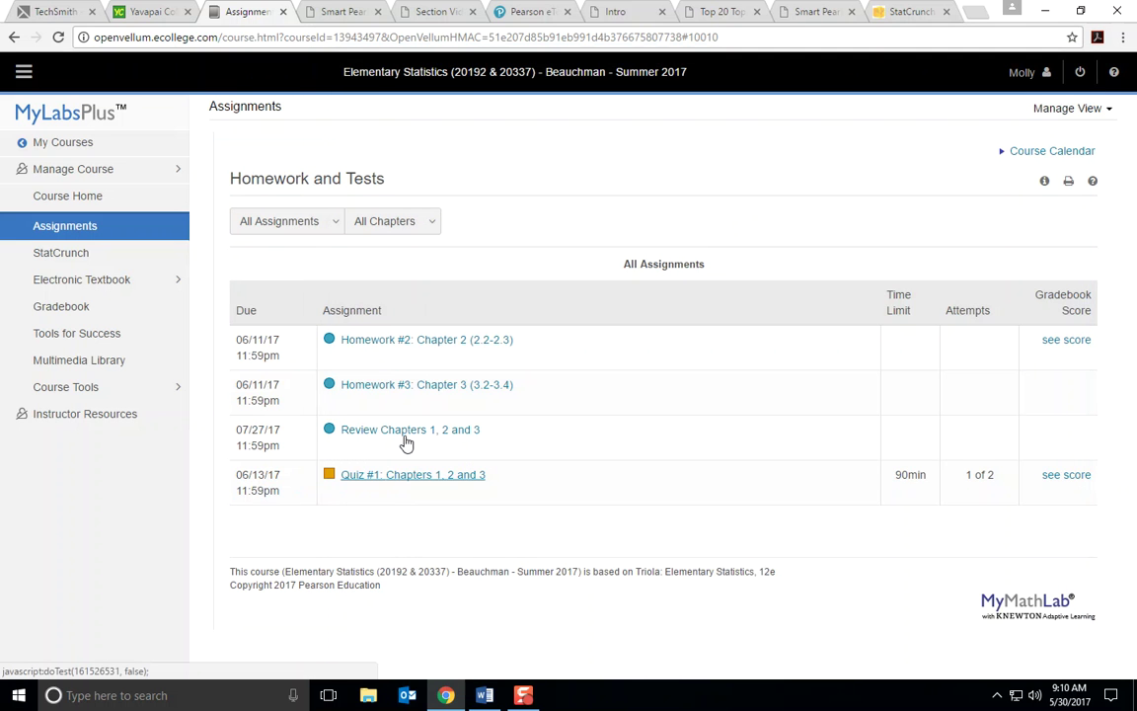